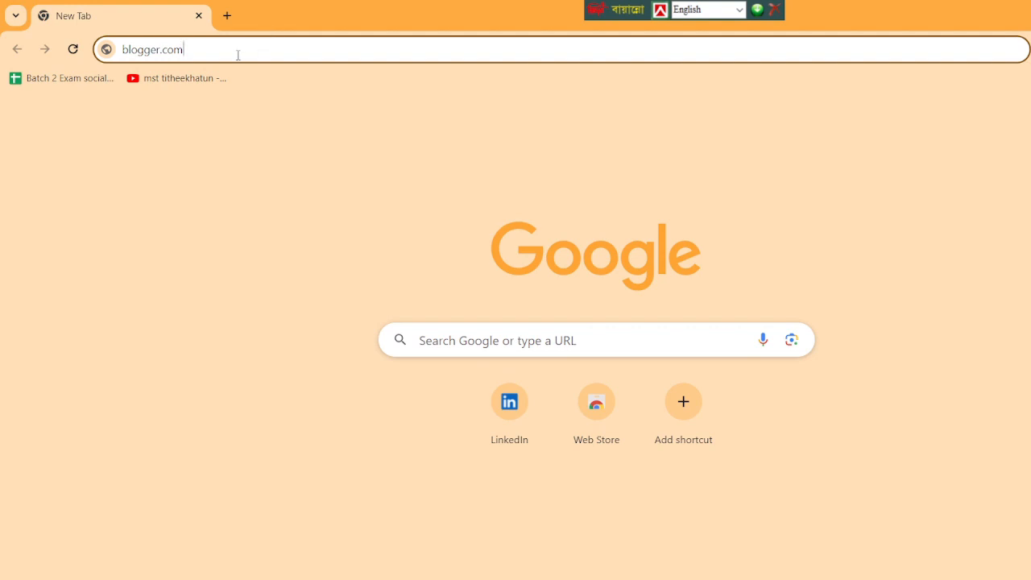
Go to blogger.com and start creating a blog with the saved Google account.
{"action": "key", "text": "Return"}
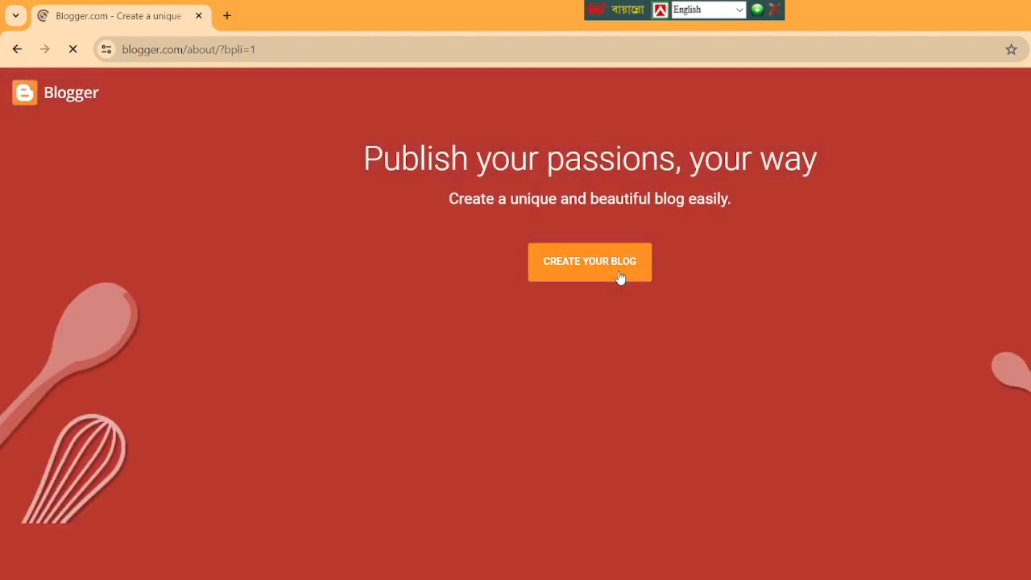
{"action": "left_click", "coordinate": [620, 276]}
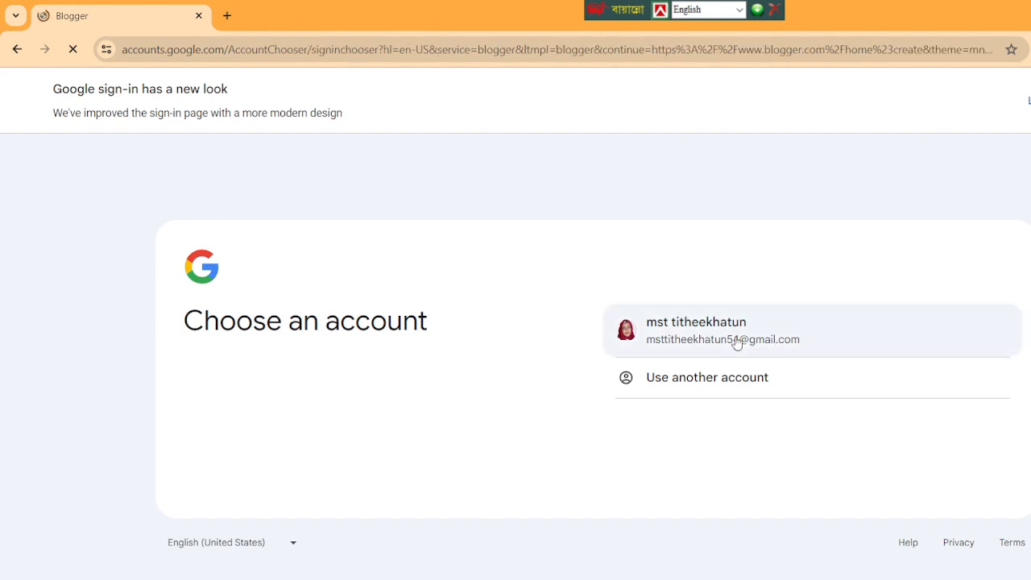
{"action": "left_click", "coordinate": [736, 343]}
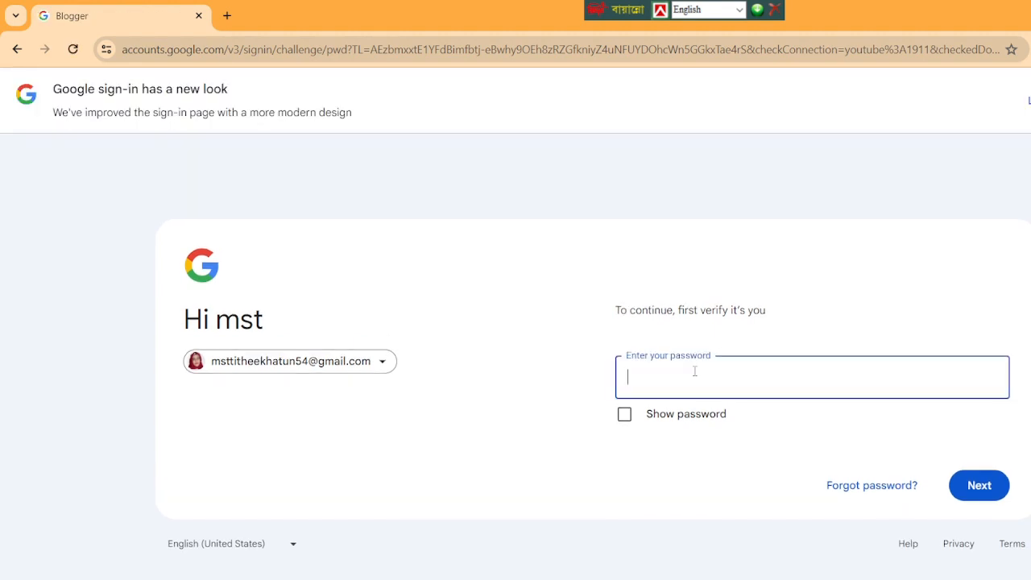
Enter the Google account password and submit it to sign in.
{"action": "type", "text": "************"}
{"action": "left_click", "coordinate": [990, 487]}
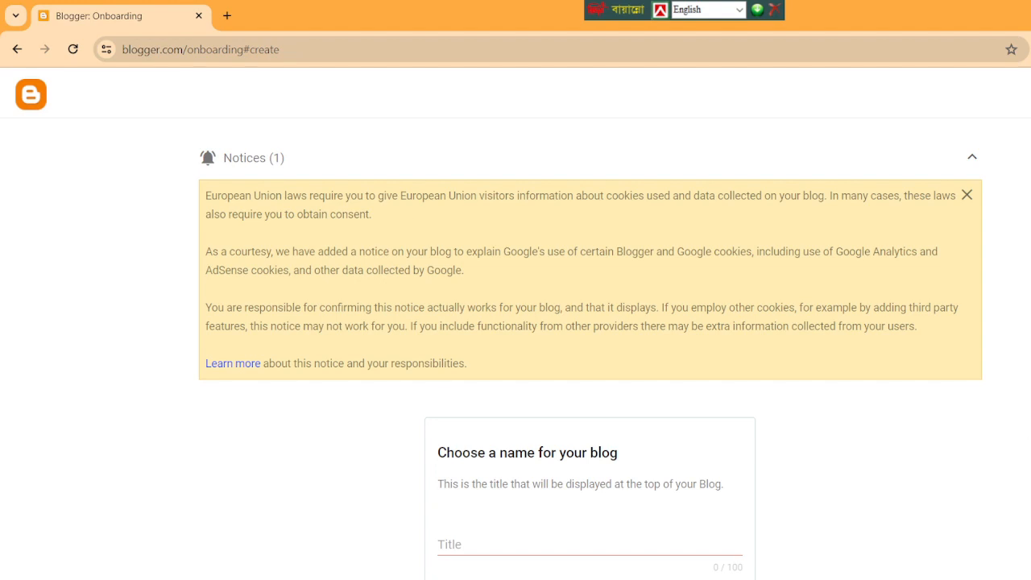
Name the blog "ATS learning point" and continue to the address stage.
{"action": "scroll", "coordinate": [578, 243], "scroll_direction": "down", "scroll_amount": 3}
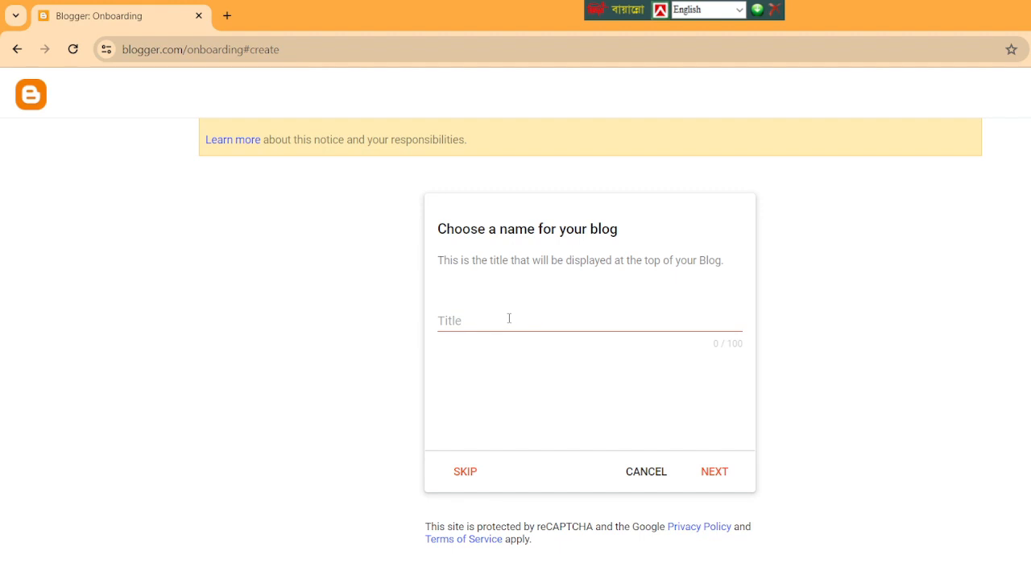
{"action": "left_click", "coordinate": [478, 321]}
{"action": "type", "text": "AT"}
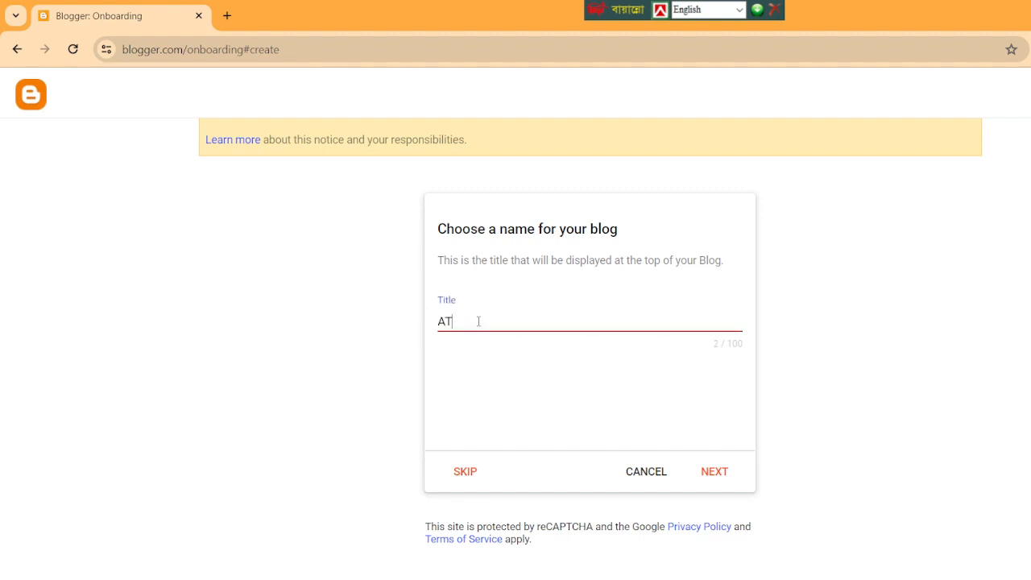
{"action": "type", "text": "s learning poil"}
{"action": "key", "text": "BackSpace"}
{"action": "type", "text": "nt"}
{"action": "left_click", "coordinate": [459, 321]}
{"action": "key", "text": "BackSpace"}
{"action": "type", "text": "S"}
{"action": "left_click", "coordinate": [714, 471]}
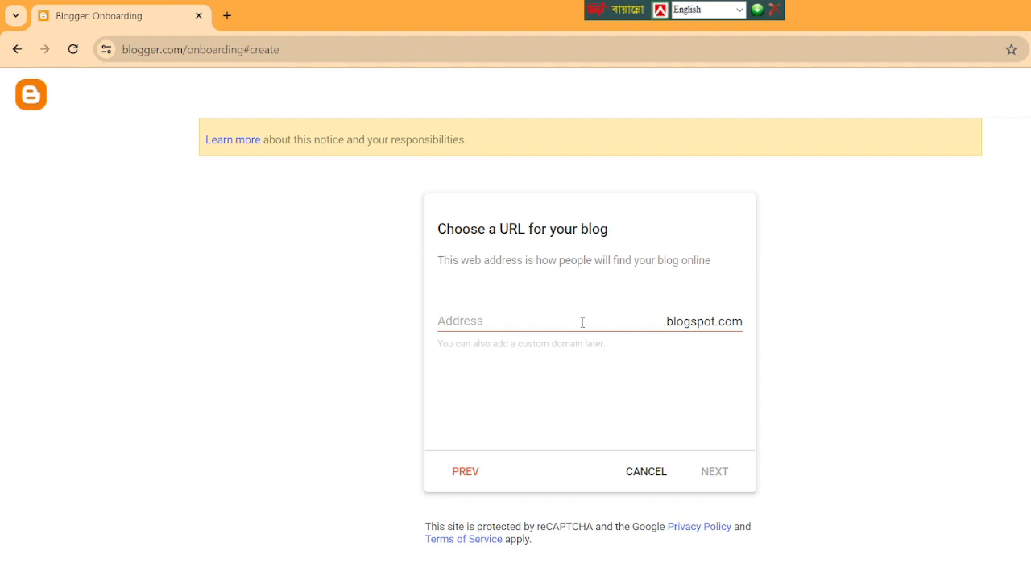
Set the blog address to "atslearningpoint" under .blogspot.com and continue to the display name.
{"action": "left_click", "coordinate": [538, 323]}
{"action": "type", "text": "ats"}
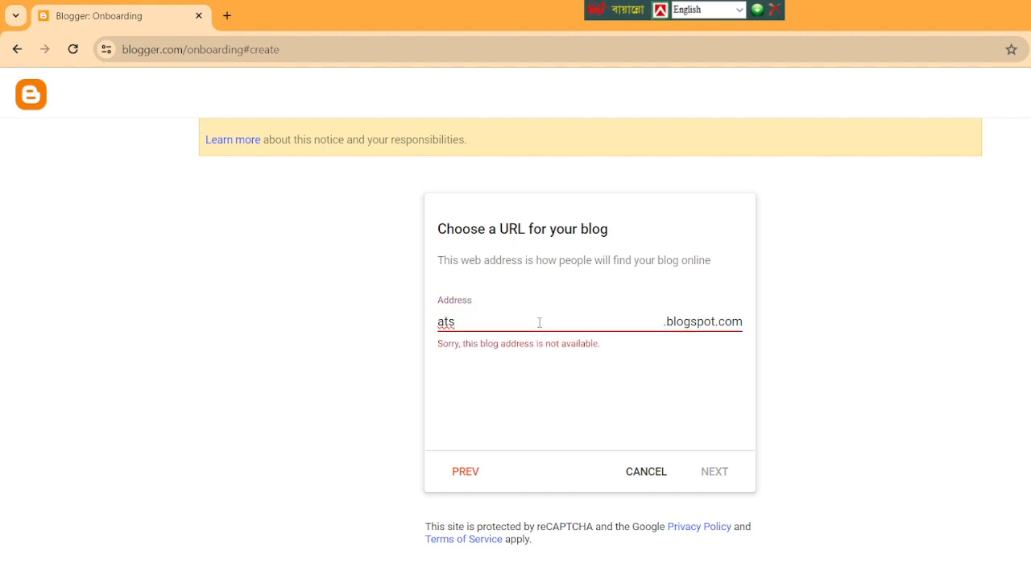
{"action": "type", "text": "learningpoint"}
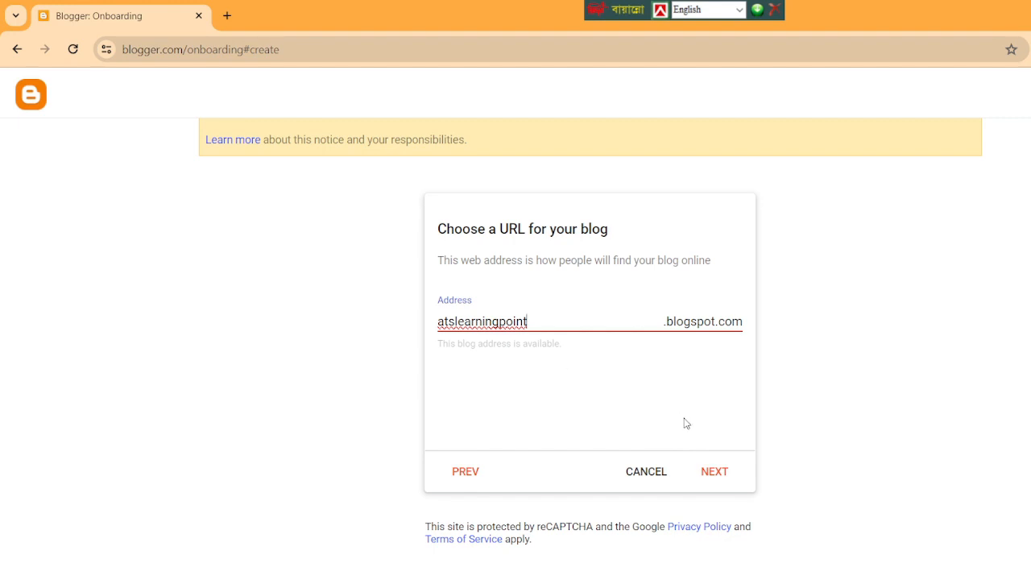
{"action": "left_click", "coordinate": [718, 479]}
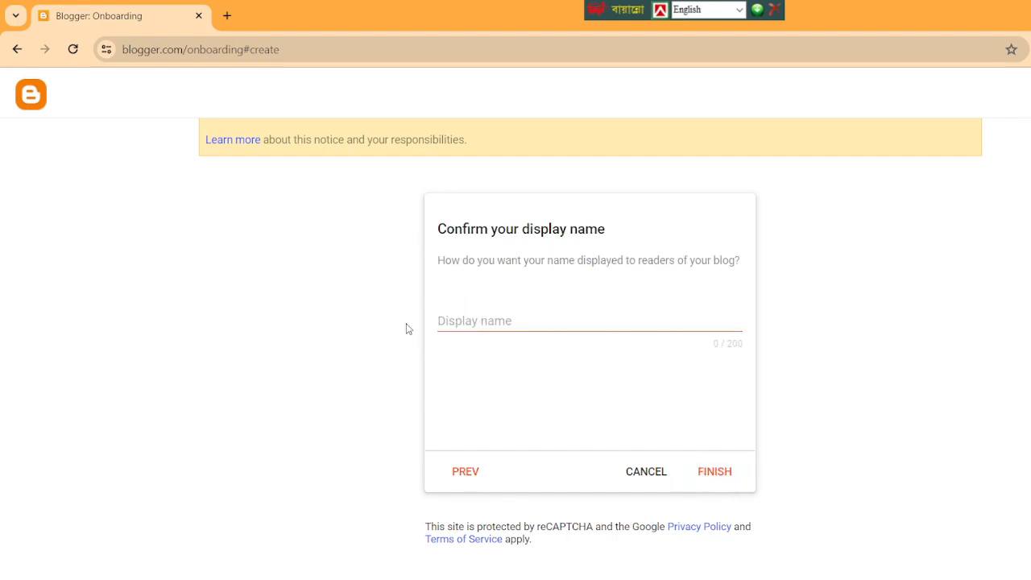
Set the display name to "ATS LEARNING POINT" and finish creating the blog.
{"action": "left_click", "coordinate": [489, 323]}
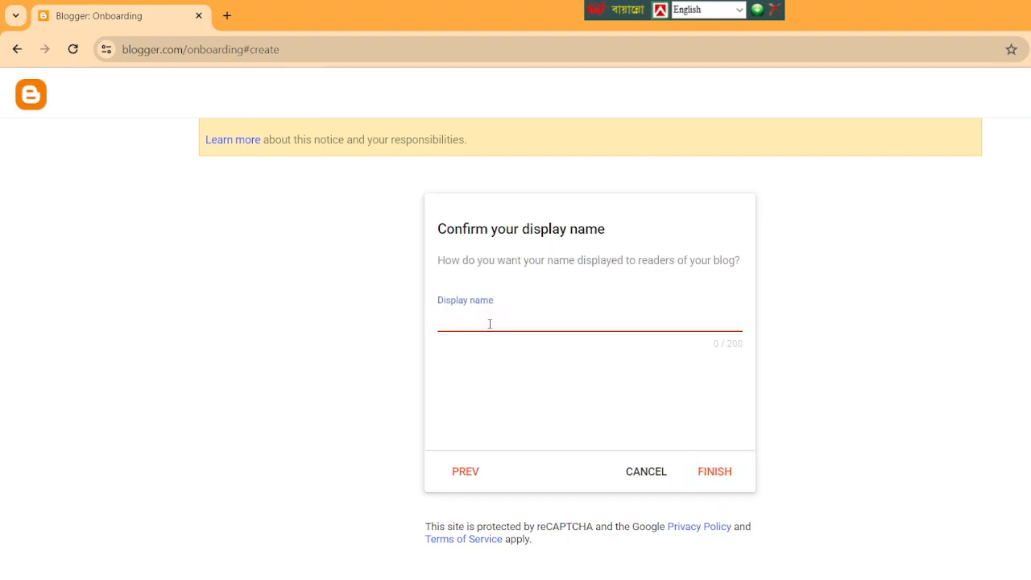
{"action": "type", "text": "ATS LEAr"}
{"action": "key", "text": "BackSpace"}
{"action": "type", "text": "B"}
{"action": "key", "text": "BackSpace"}
{"action": "type", "text": "B"}
{"action": "key", "text": "BackSpace"}
{"action": "type", "text": "RNIn"}
{"action": "key", "text": "BackSpace"}
{"action": "type", "text": "n"}
{"action": "key", "text": "BackSpace"}
{"action": "type", "text": "NG Poin"}
{"action": "key", "text": "BackSpace"}
{"action": "key", "text": "BackSpace"}
{"action": "key", "text": "BackSpace"}
{"action": "type", "text": "ON"}
{"action": "key", "text": "BackSpace"}
{"action": "type", "text": "INT"}
{"action": "left_click", "coordinate": [712, 480]}
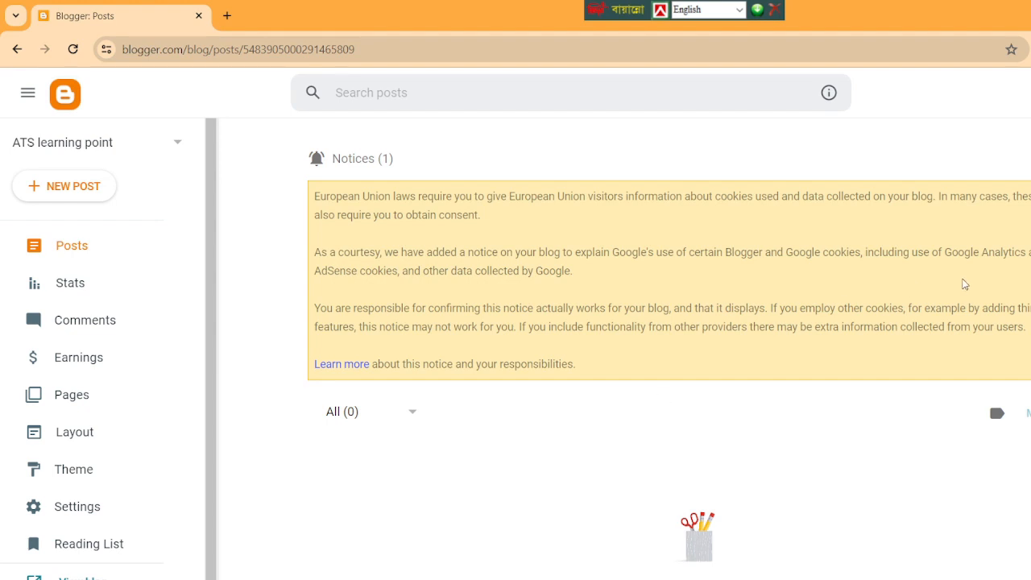
Look over the new blog's theme page and the gadgets in its layout.
{"action": "scroll", "coordinate": [668, 360], "scroll_direction": "down", "scroll_amount": 1}
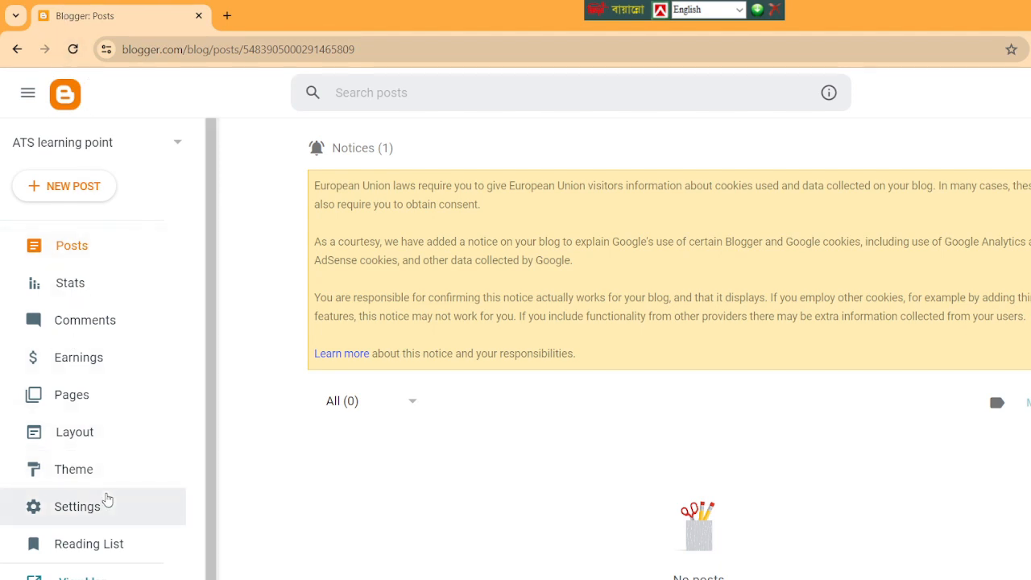
{"action": "left_click", "coordinate": [57, 475]}
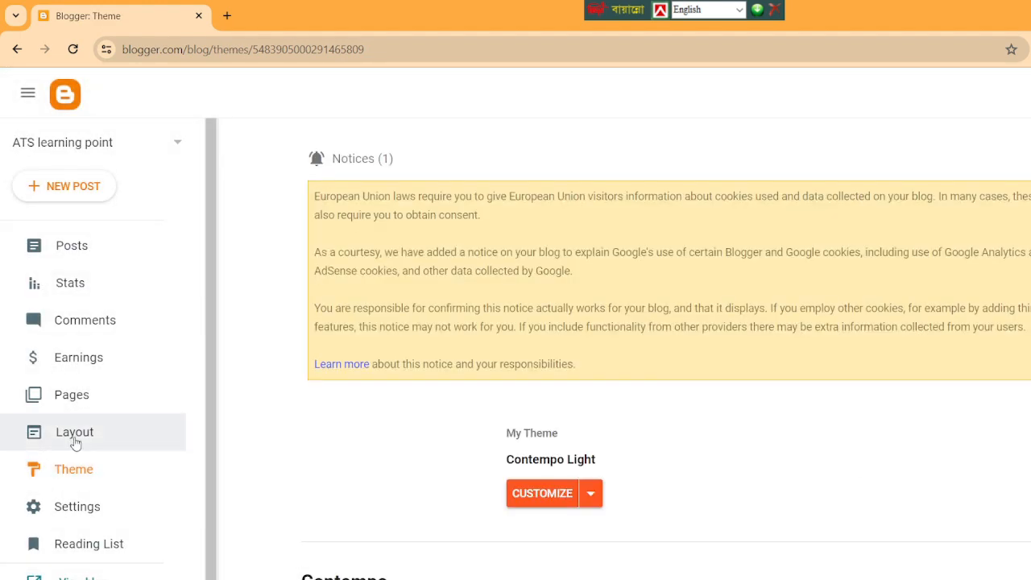
{"action": "left_click", "coordinate": [74, 439]}
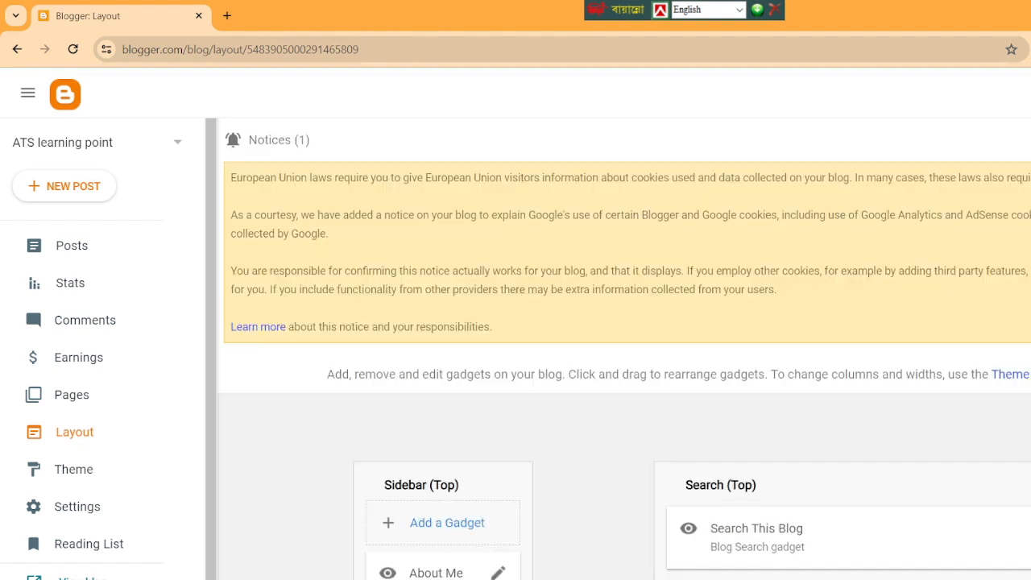
{"action": "scroll", "coordinate": [624, 483], "scroll_direction": "down", "scroll_amount": 5}
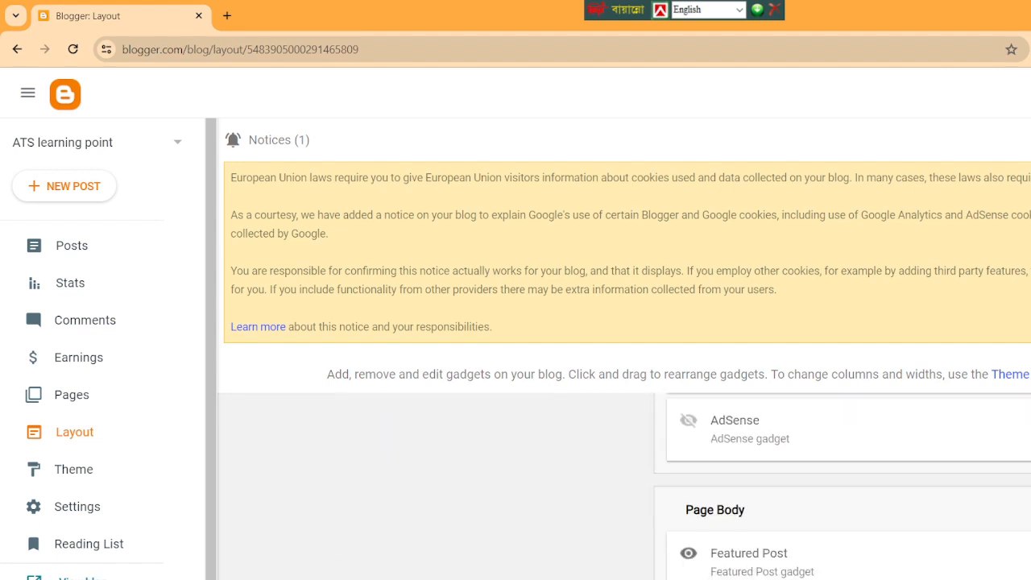
{"action": "scroll", "coordinate": [624, 483], "scroll_direction": "up", "scroll_amount": 5}
{"action": "scroll", "coordinate": [624, 483], "scroll_direction": "down", "scroll_amount": 2}
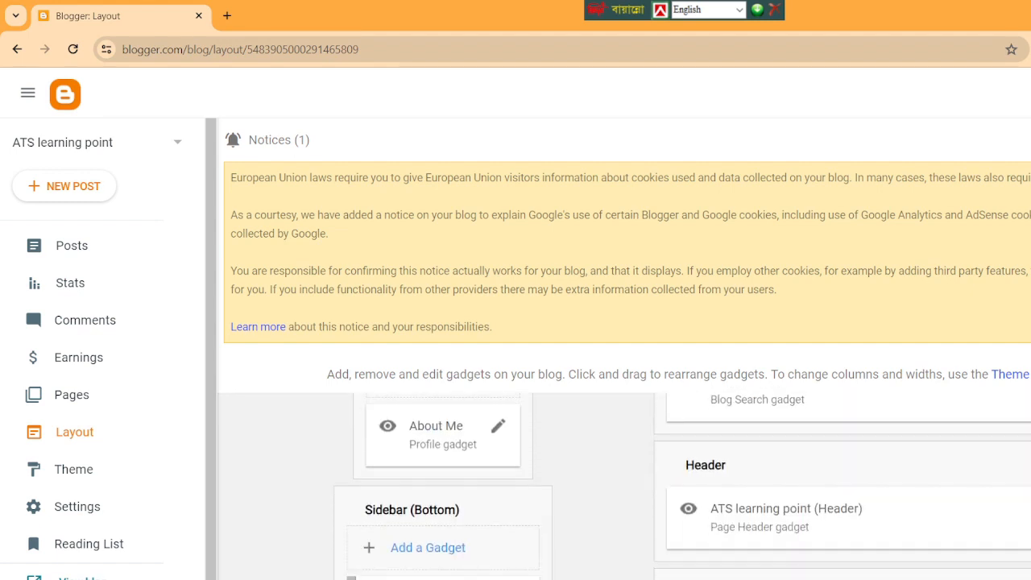
Open the Favicon configuration page from the blog's settings.
{"action": "left_click", "coordinate": [80, 516]}
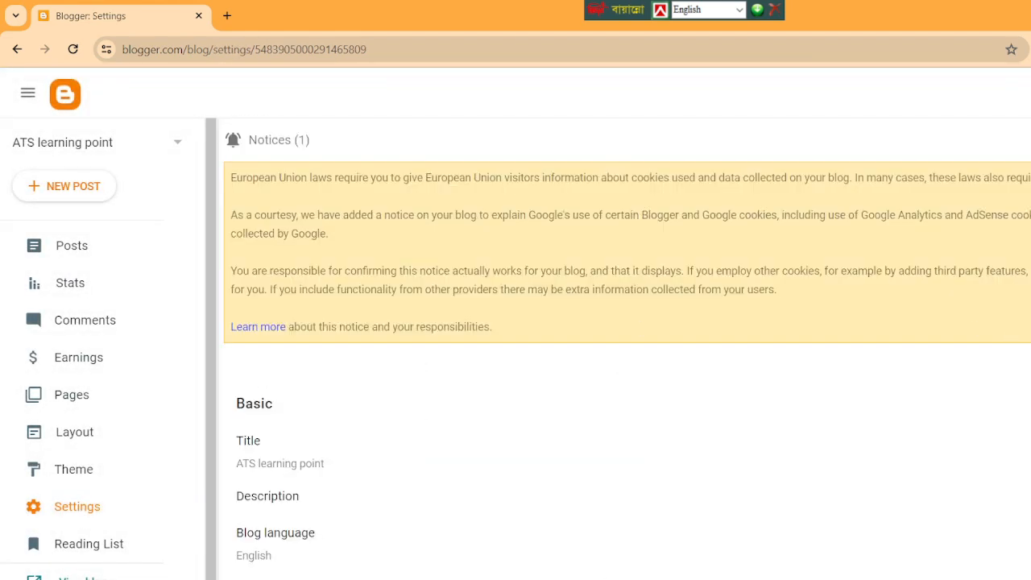
{"action": "scroll", "coordinate": [515, 347], "scroll_direction": "down", "scroll_amount": 5}
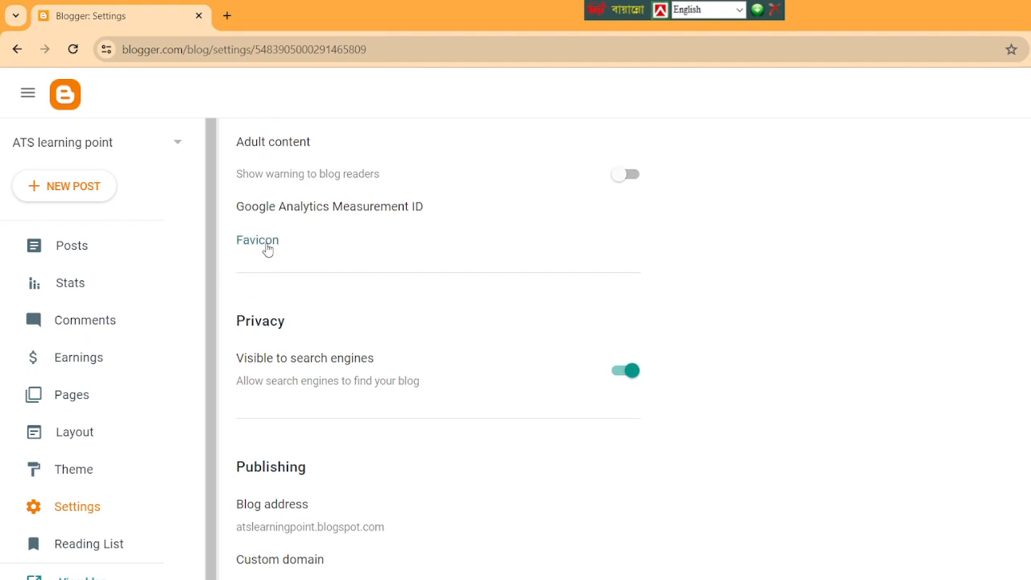
{"action": "left_click", "coordinate": [258, 240]}
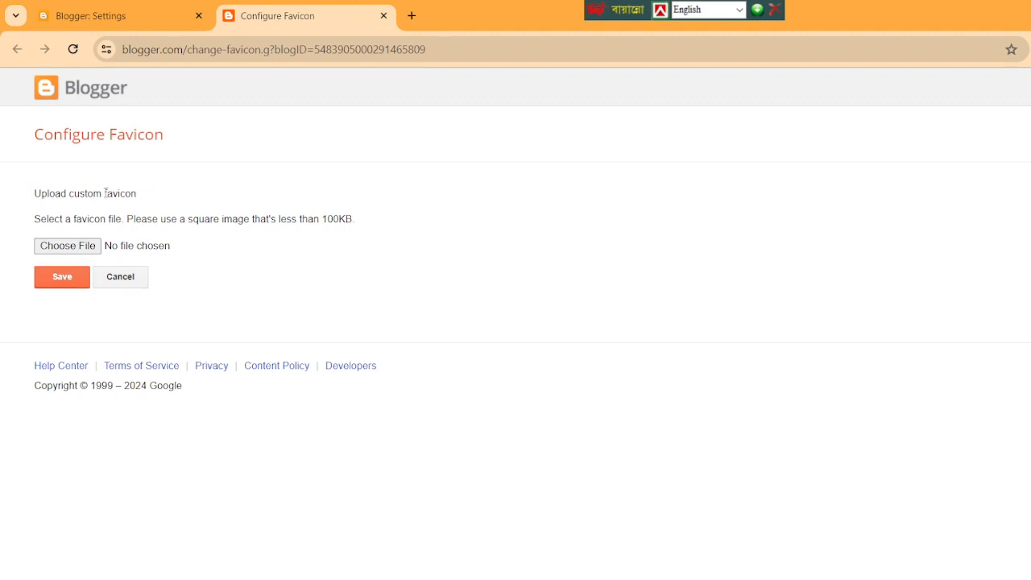
Search the web for "favicon generator" in a new tab and open the Favicon & App Icon Generator site.
{"action": "left_click", "coordinate": [415, 19]}
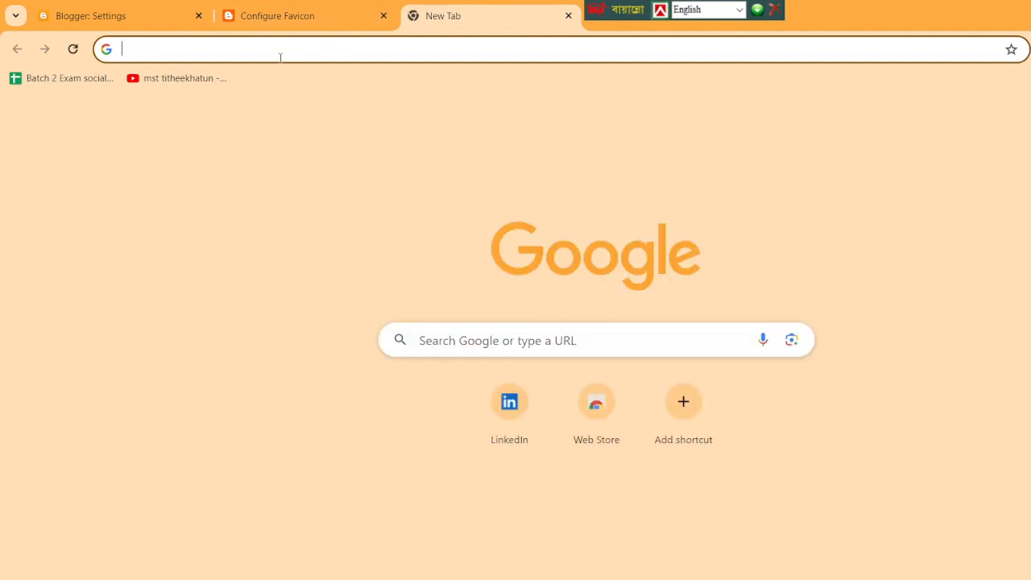
{"action": "type", "text": "Fa"}
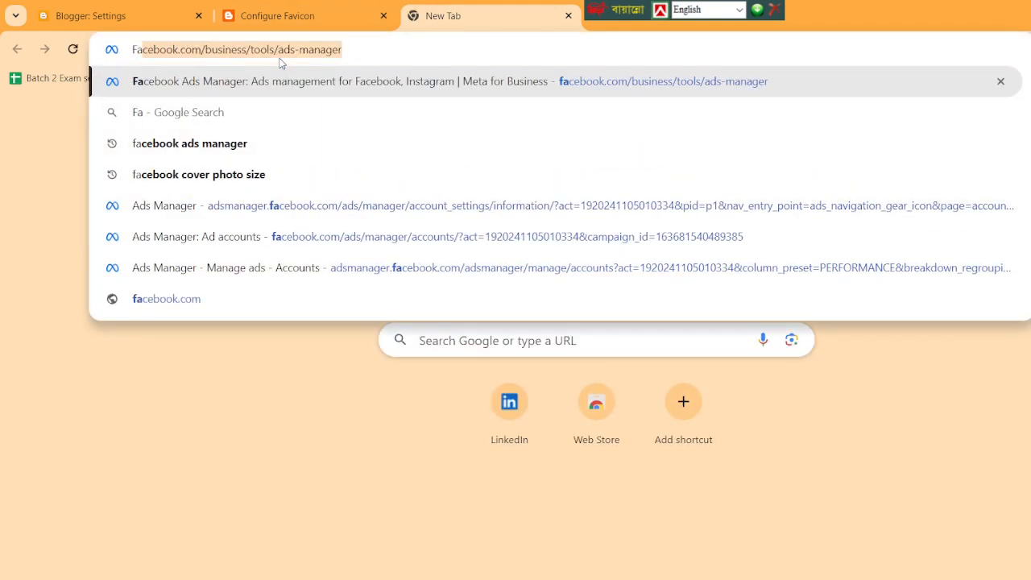
{"action": "type", "text": "vi"}
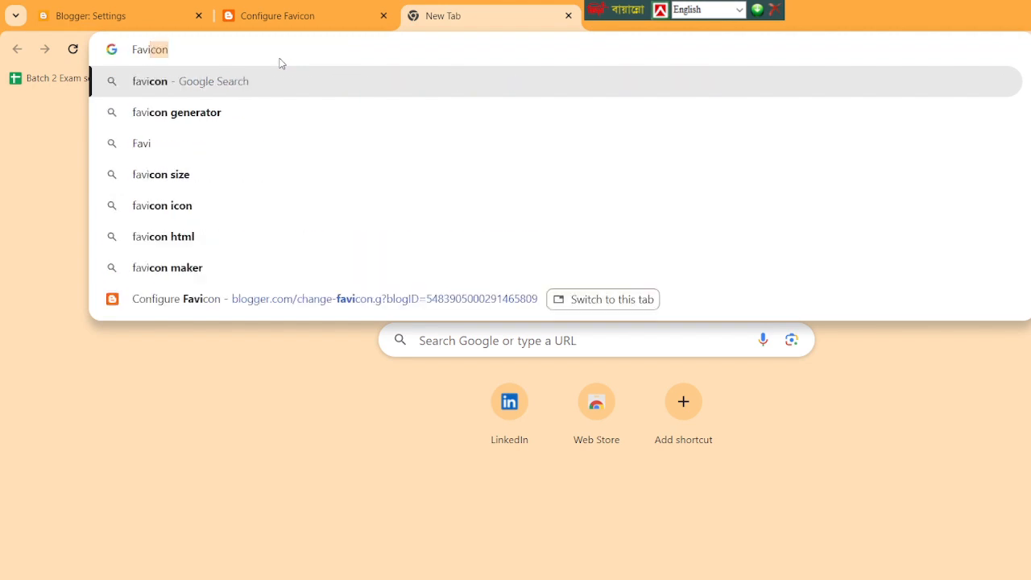
{"action": "left_click", "coordinate": [170, 116]}
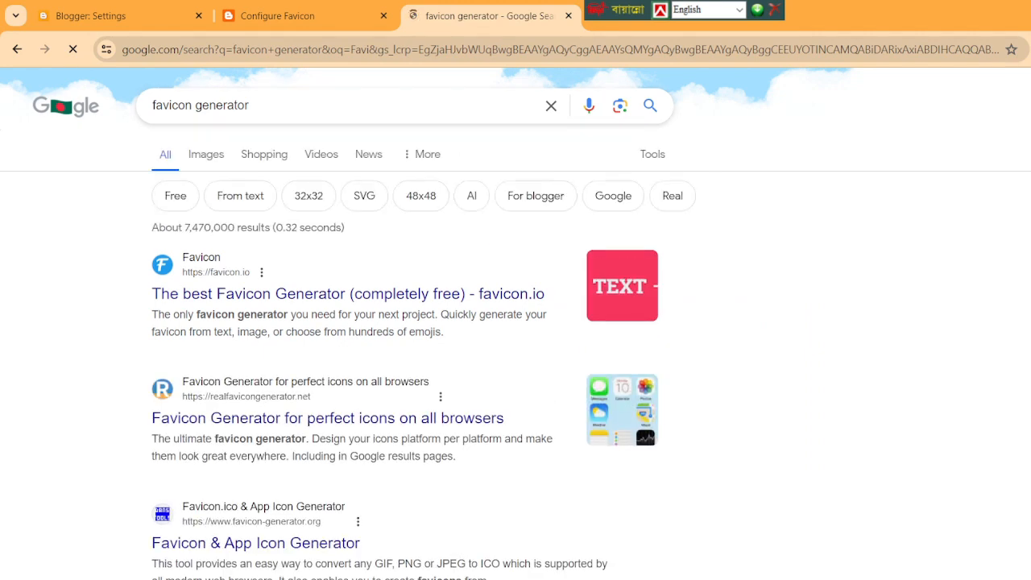
{"action": "scroll", "coordinate": [515, 322], "scroll_direction": "down", "scroll_amount": 3}
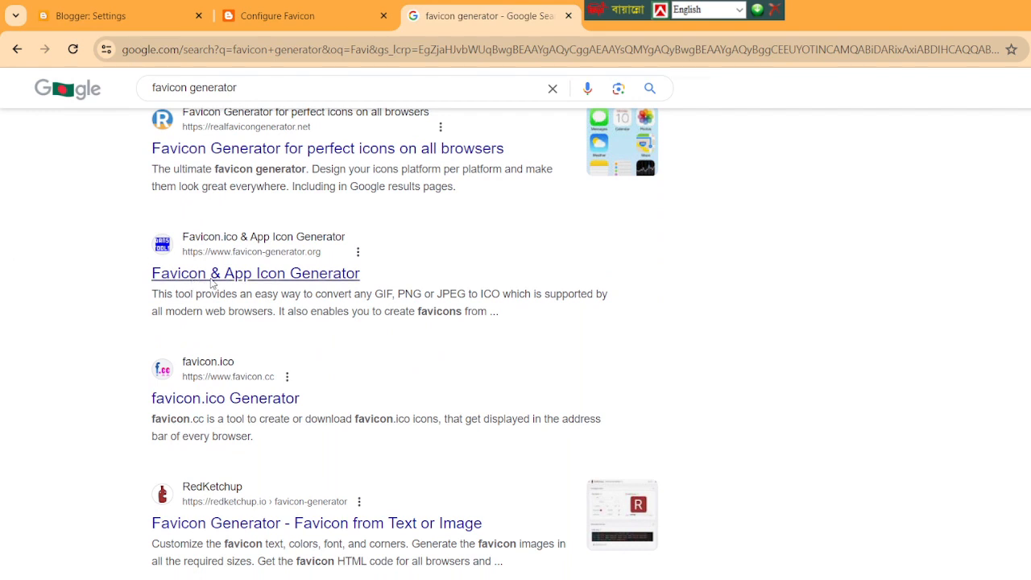
{"action": "left_click", "coordinate": [212, 279]}
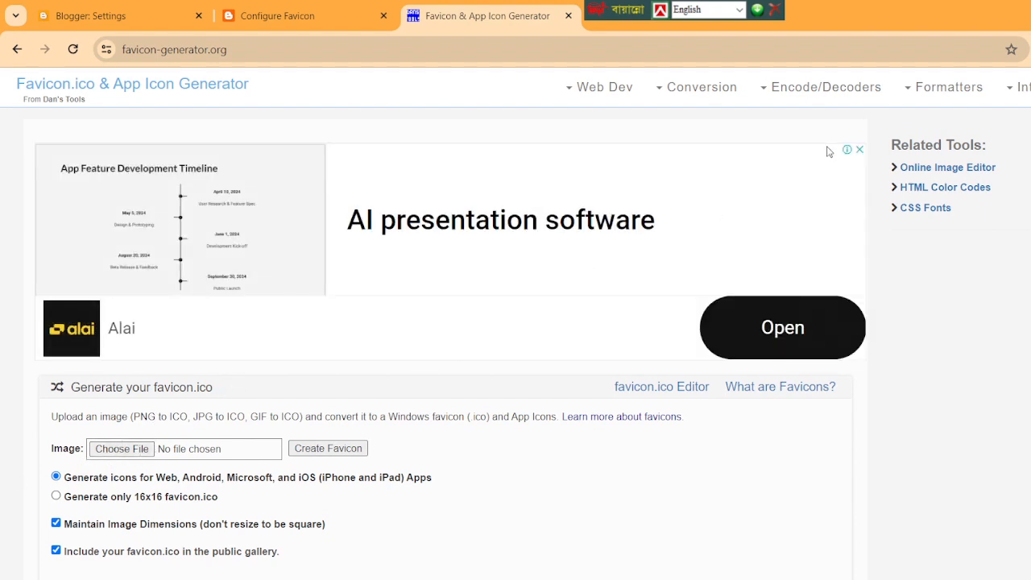
Dismiss the advertisement and choose "Black and Beige Women's Fashion Logo" from Downloads as the favicon's source image.
{"action": "left_click", "coordinate": [859, 151]}
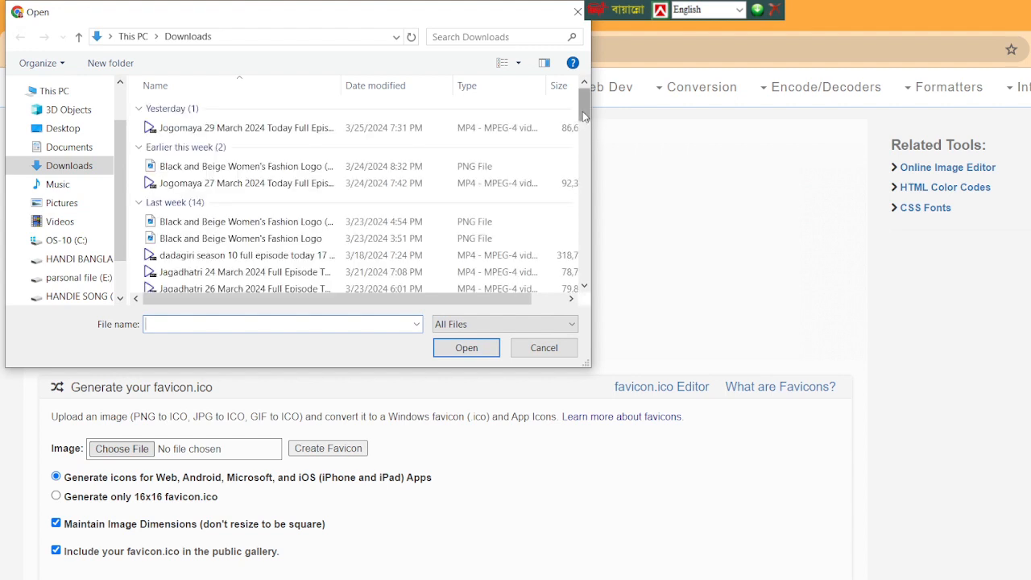
{"action": "scroll", "coordinate": [582, 111], "scroll_direction": "down", "scroll_amount": 2}
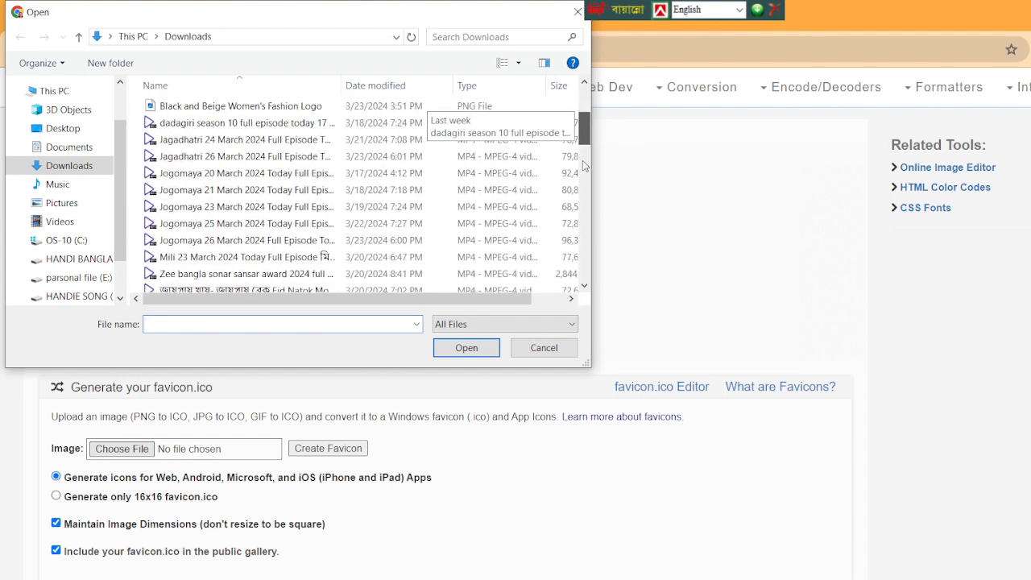
{"action": "scroll", "coordinate": [584, 165], "scroll_direction": "down", "scroll_amount": 6}
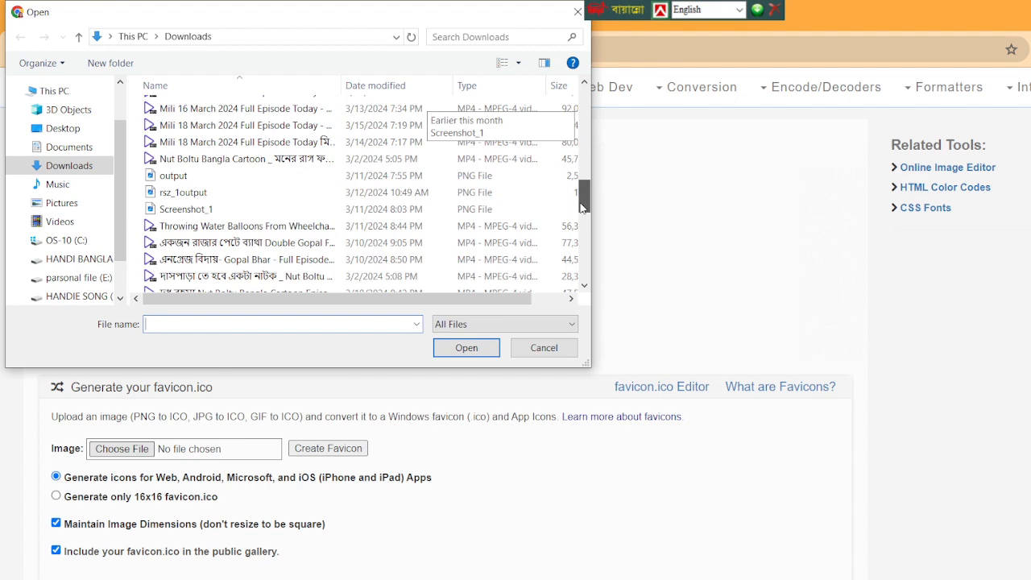
{"action": "left_click_drag", "start_coordinate": [581, 206], "coordinate": [574, 121]}
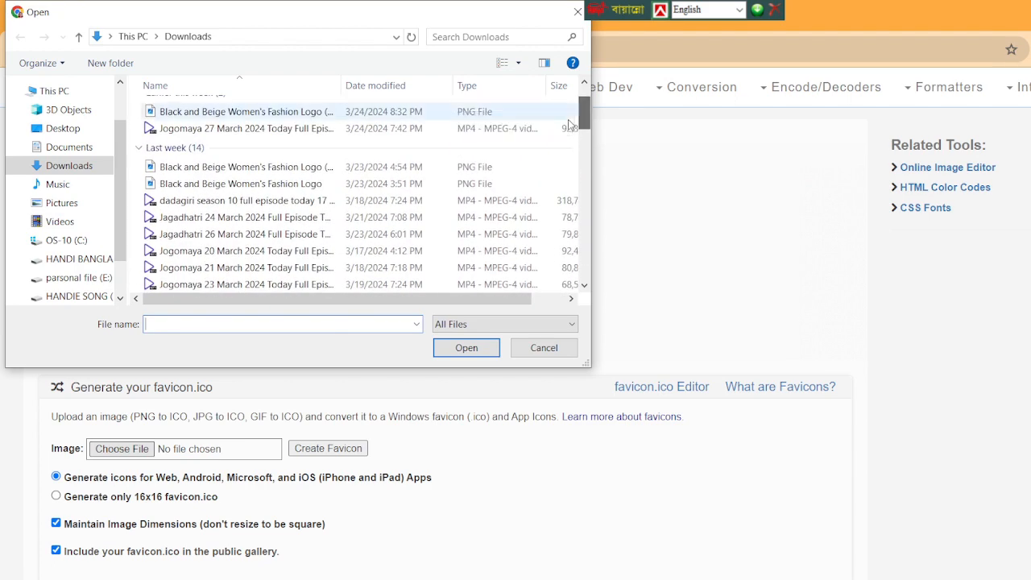
{"action": "left_click", "coordinate": [258, 183]}
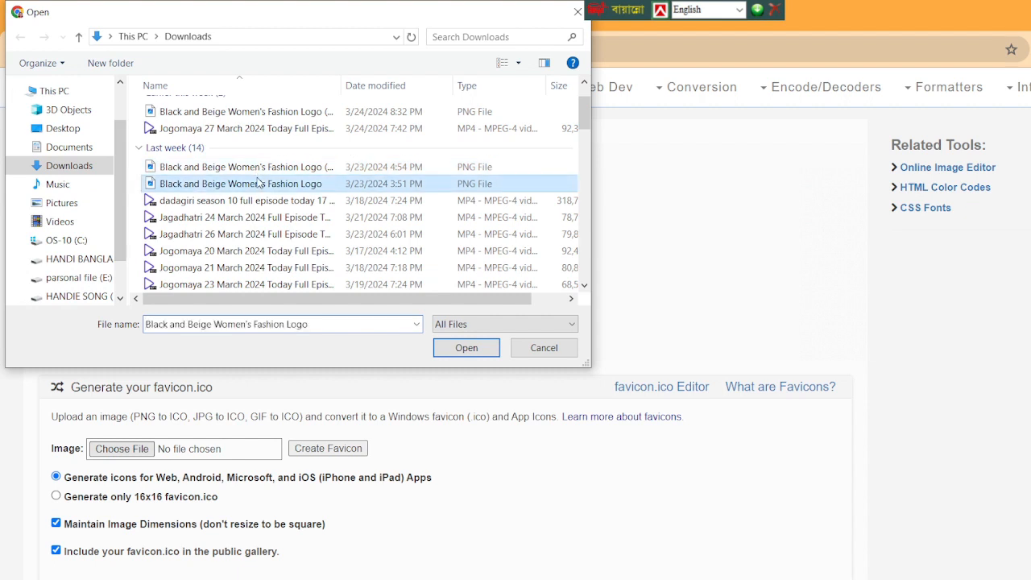
{"action": "left_click", "coordinate": [478, 357]}
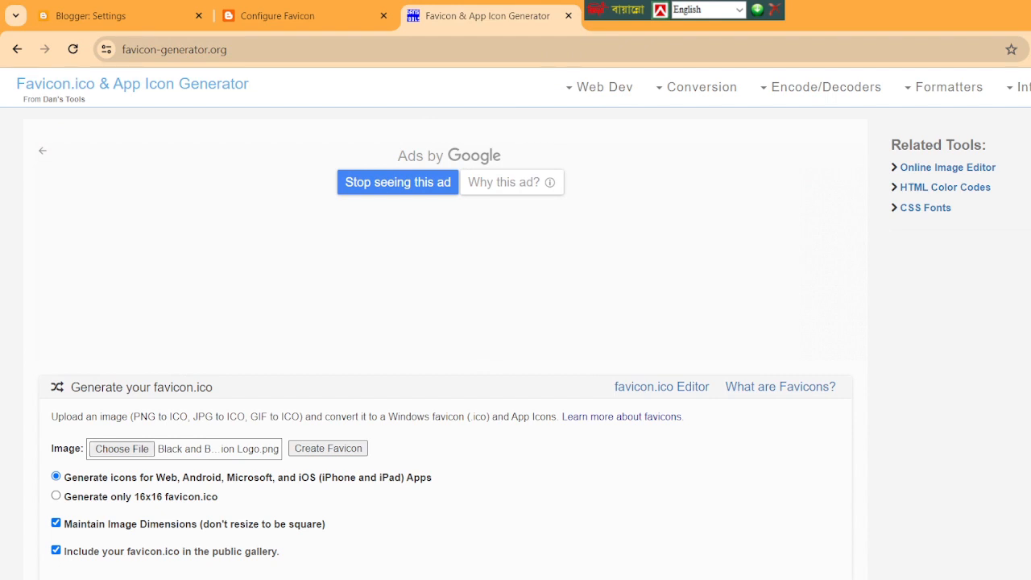
Create the favicon from the chosen logo image and download the generated favicon package.
{"action": "scroll", "coordinate": [515, 338], "scroll_direction": "down", "scroll_amount": 2}
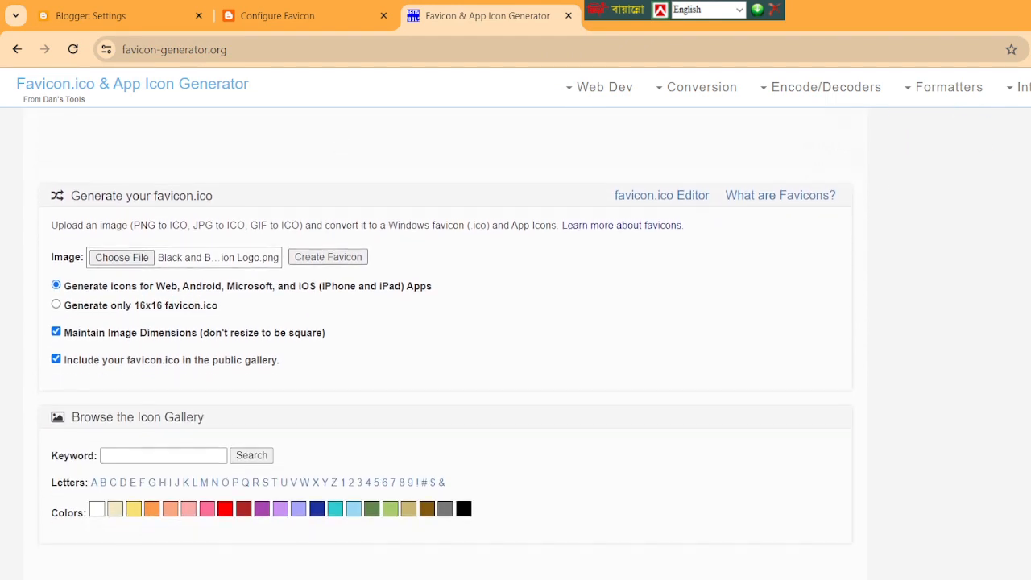
{"action": "left_click", "coordinate": [343, 268]}
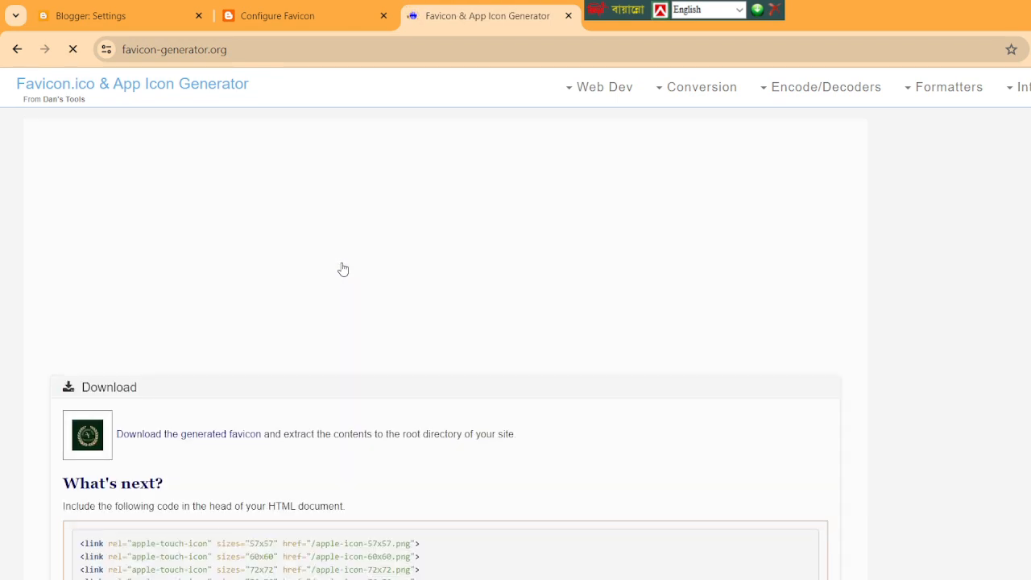
{"action": "left_click", "coordinate": [199, 434]}
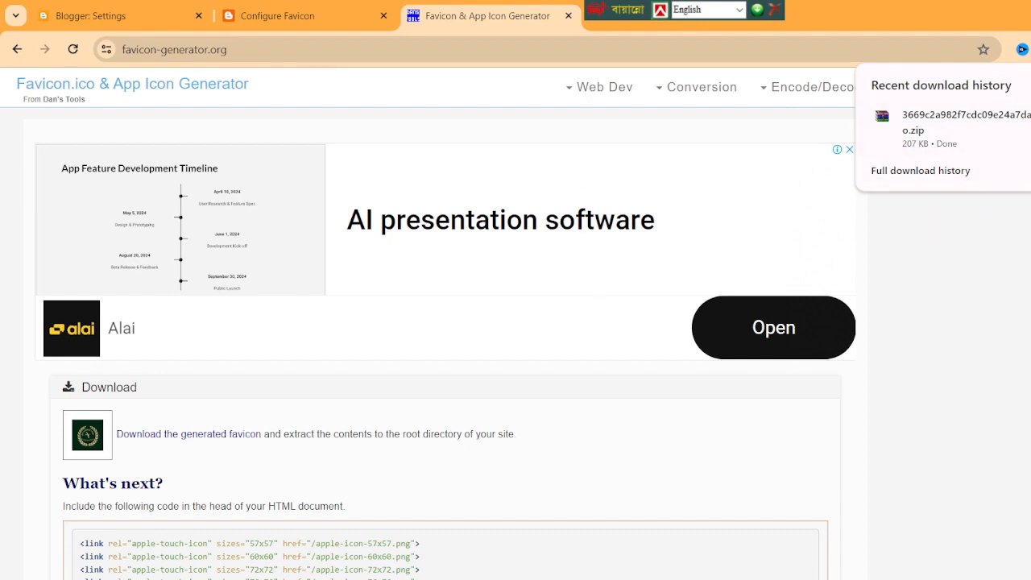
Open the downloaded favicon archive to view its contents, dismiss the licence notice and close the archive.
{"action": "left_click", "coordinate": [991, 120]}
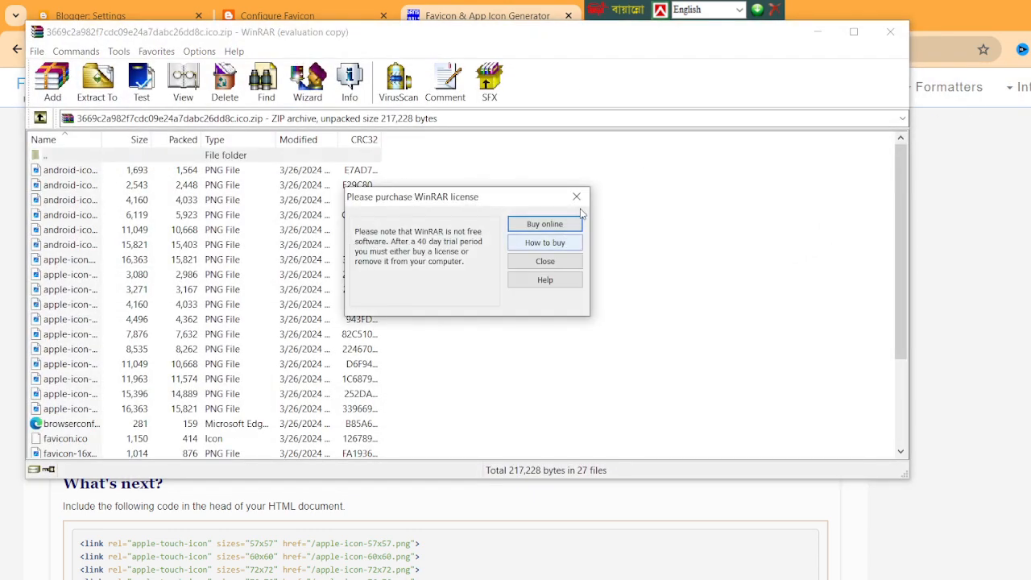
{"action": "left_click", "coordinate": [577, 199]}
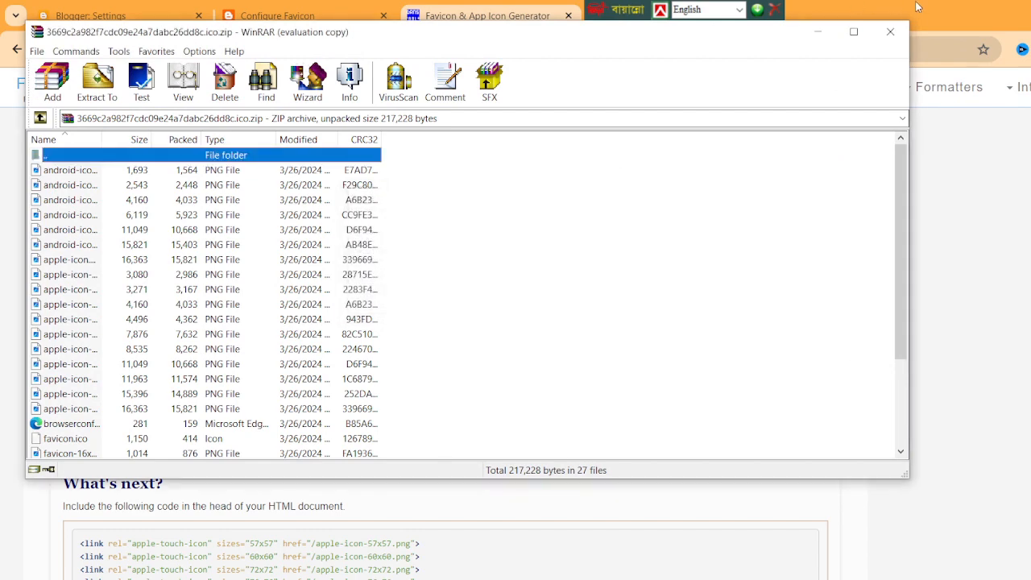
{"action": "left_click", "coordinate": [889, 33]}
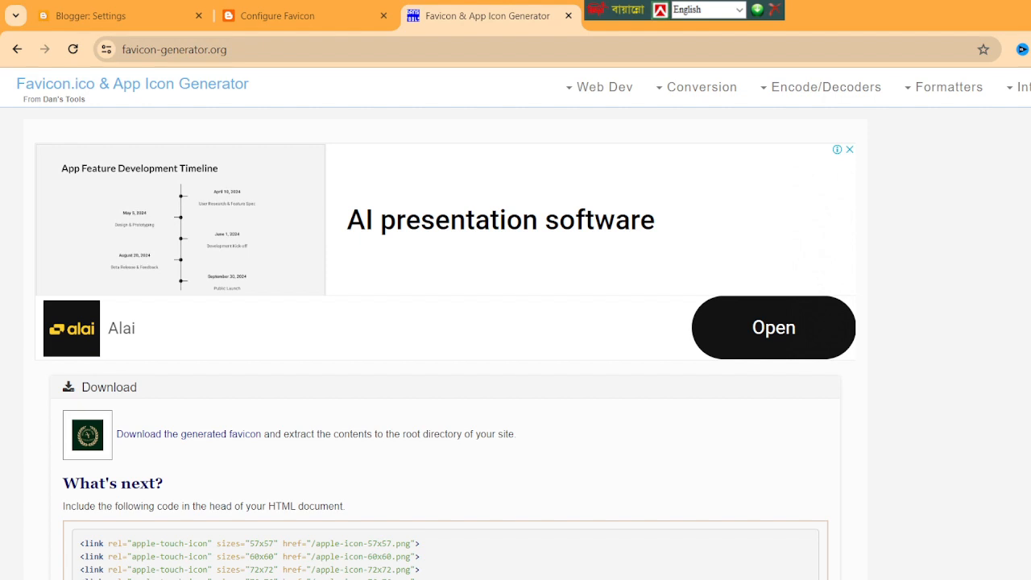
Switch to File Explorer and extract the downloaded favicon ZIP from the recent files into a folder named after the archive.
{"action": "key", "text": "super+e"}
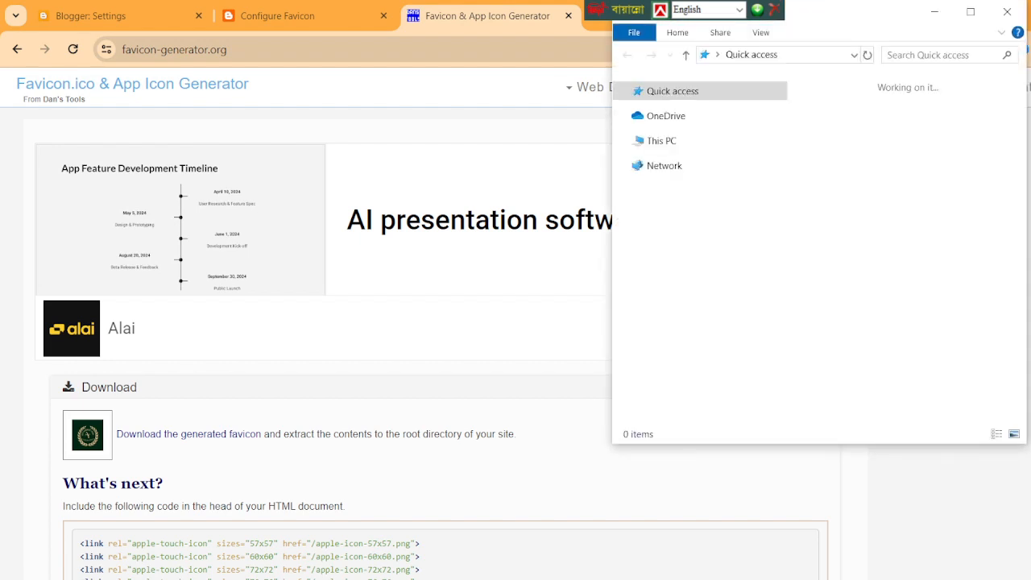
{"action": "left_click", "coordinate": [970, 11]}
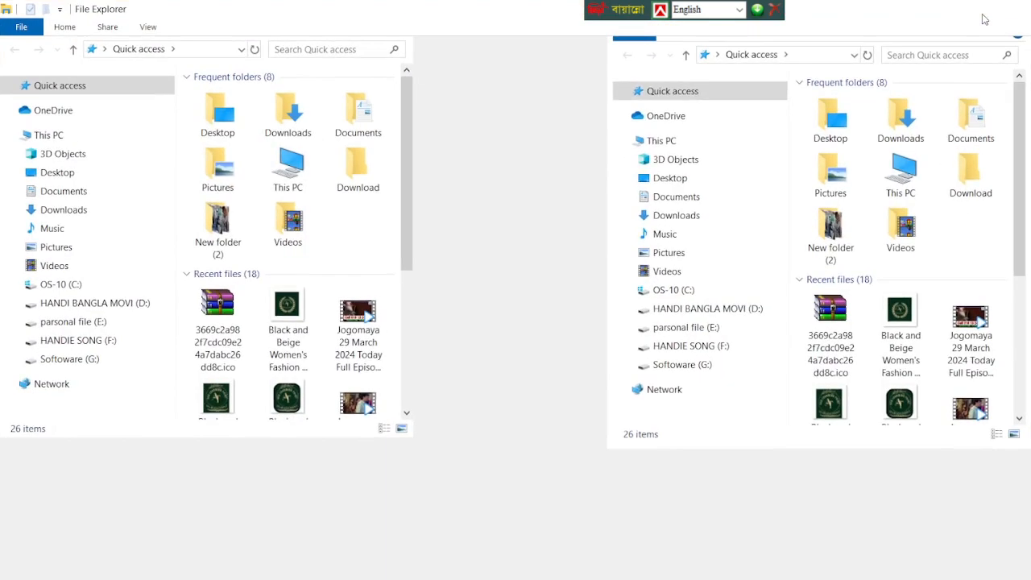
{"action": "double_click", "coordinate": [211, 246]}
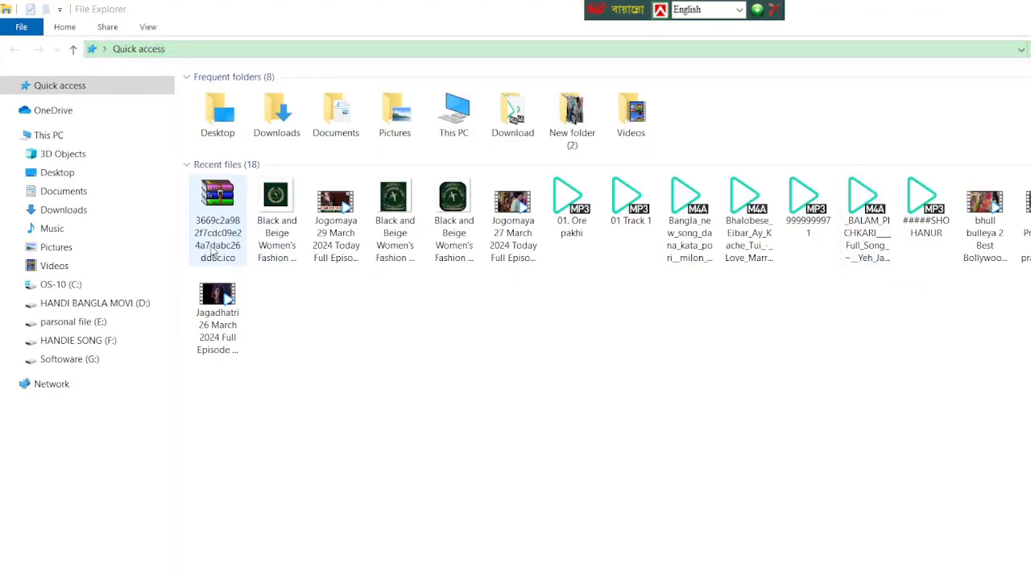
{"action": "right_click", "coordinate": [211, 246]}
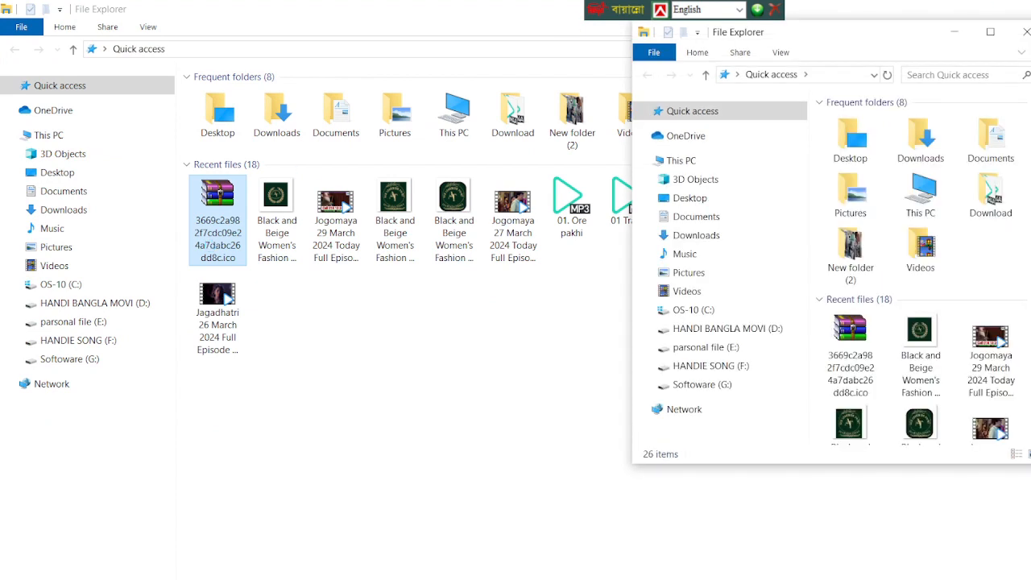
{"action": "left_click", "coordinate": [1024, 36]}
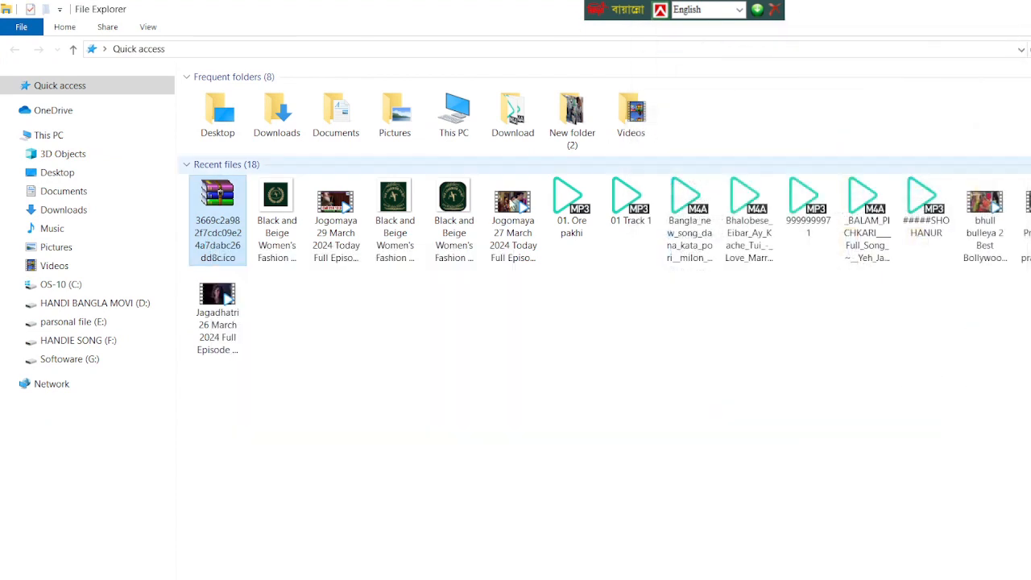
{"action": "right_click", "coordinate": [238, 245]}
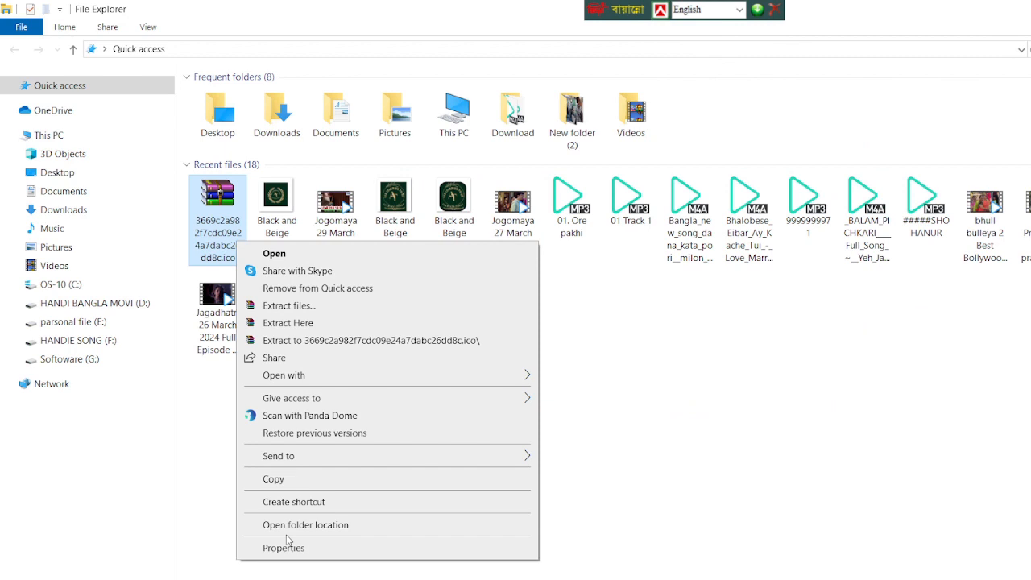
{"action": "left_click", "coordinate": [334, 342]}
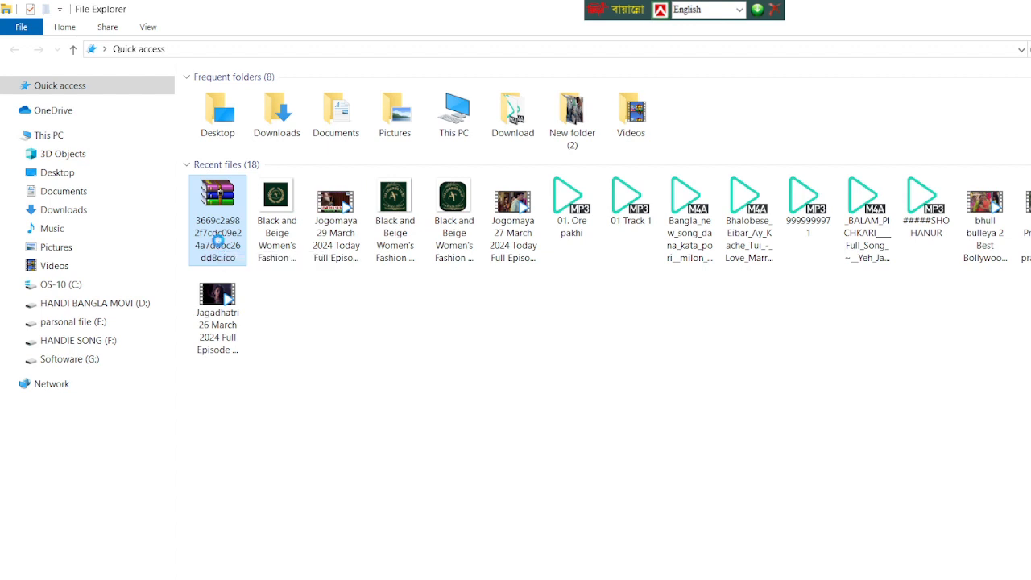
{"action": "right_click", "coordinate": [220, 246]}
{"action": "left_click", "coordinate": [239, 232]}
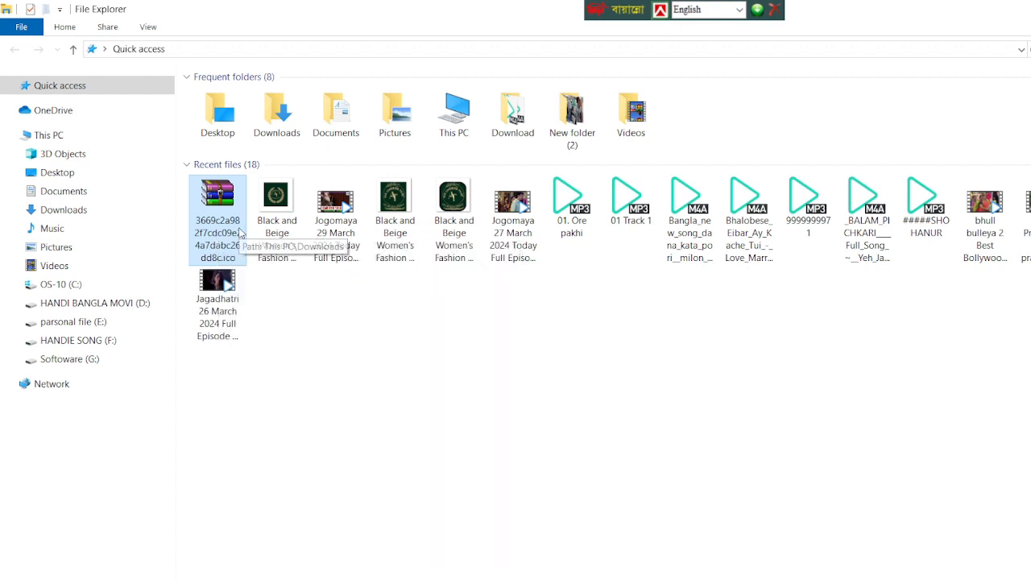
{"action": "double_click", "coordinate": [212, 219]}
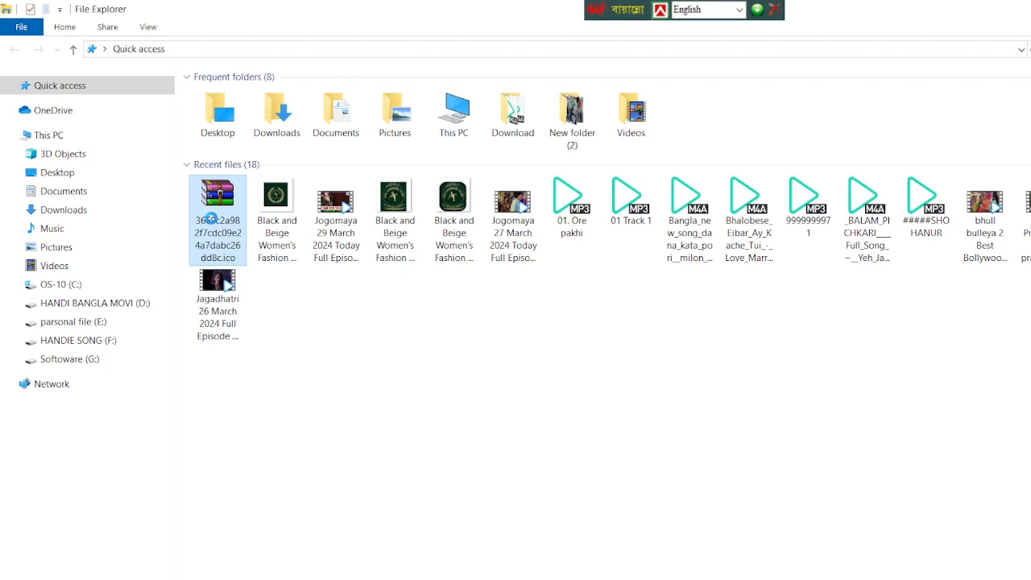
{"action": "right_click", "coordinate": [212, 219]}
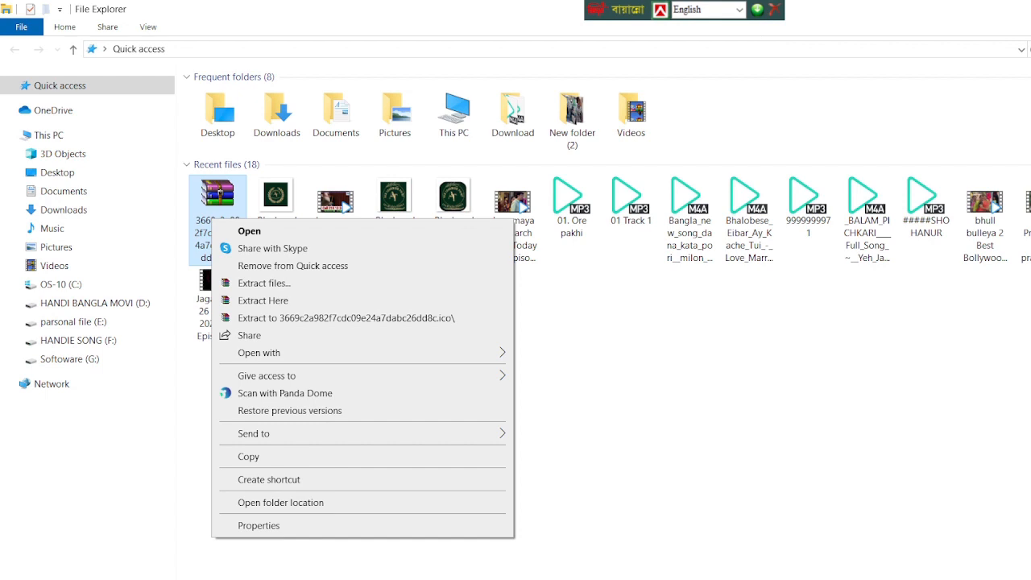
{"action": "left_click", "coordinate": [373, 318]}
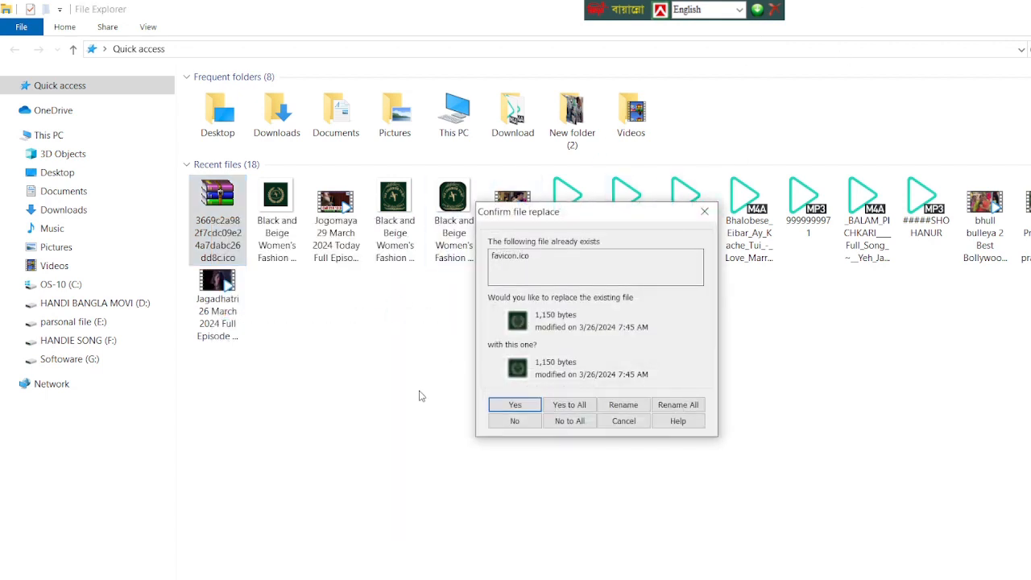
{"action": "left_click", "coordinate": [704, 212]}
Close File Explorer and rename the android-icon-36x36 image on the desktop as "ATS LEARNING POINT".
{"action": "left_click", "coordinate": [1030, 9]}
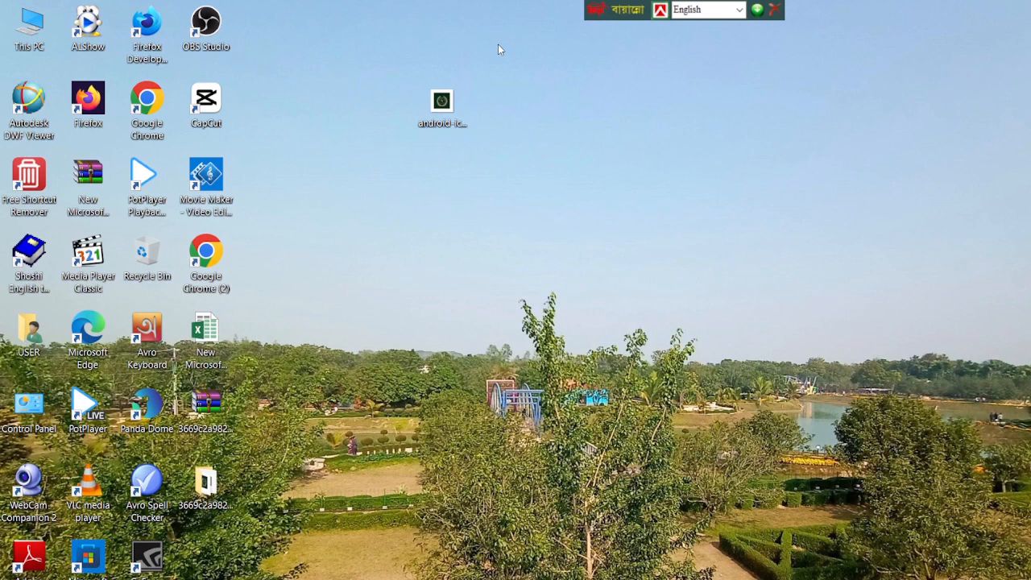
{"action": "left_click", "coordinate": [450, 112]}
{"action": "right_click", "coordinate": [450, 112]}
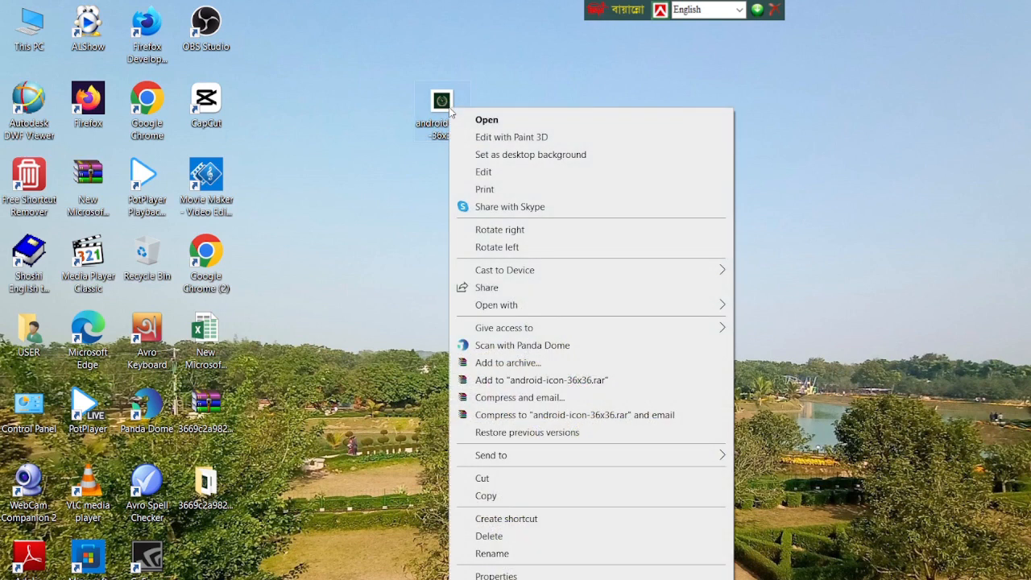
{"action": "left_click", "coordinate": [497, 554]}
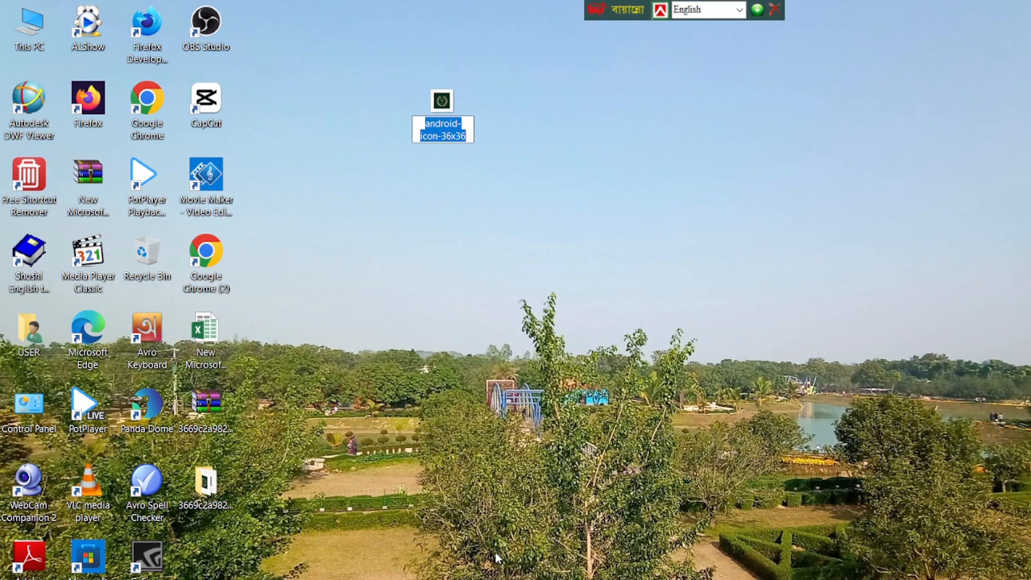
{"action": "type", "text": "AI"}
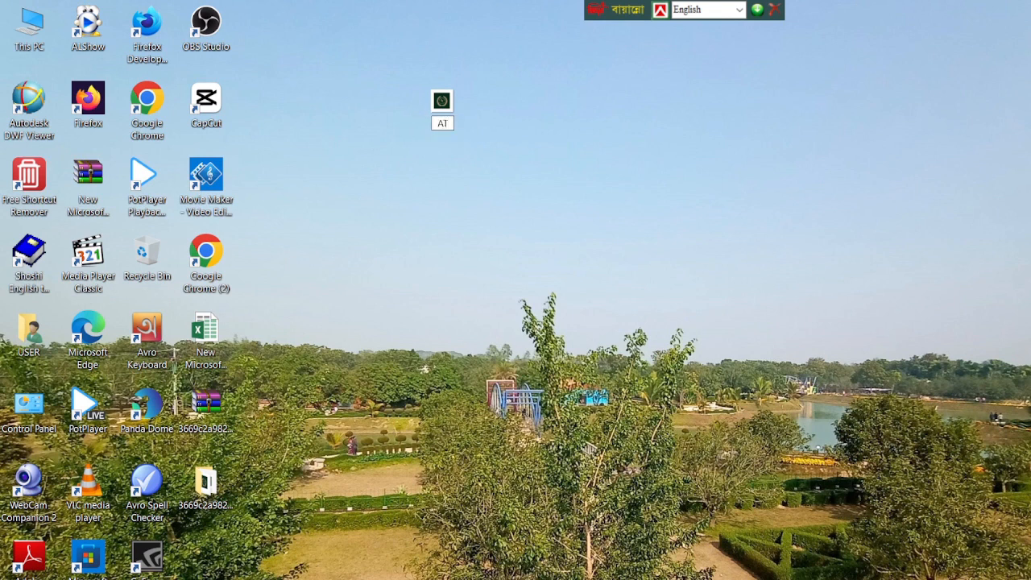
{"action": "type", "text": "Sb"}
{"action": "key", "text": "BackSpace"}
{"action": "type", "text": "LEARniNG"}
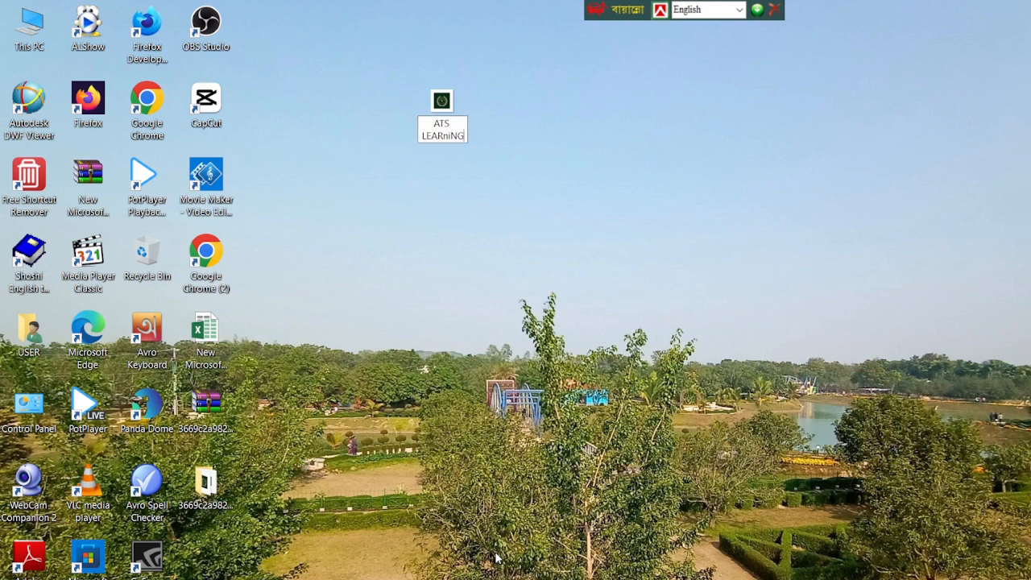
{"action": "key", "text": "BackSpace"}
{"action": "key", "text": "BackSpace"}
{"action": "key", "text": "BackSpace"}
{"action": "key", "text": "BackSpace"}
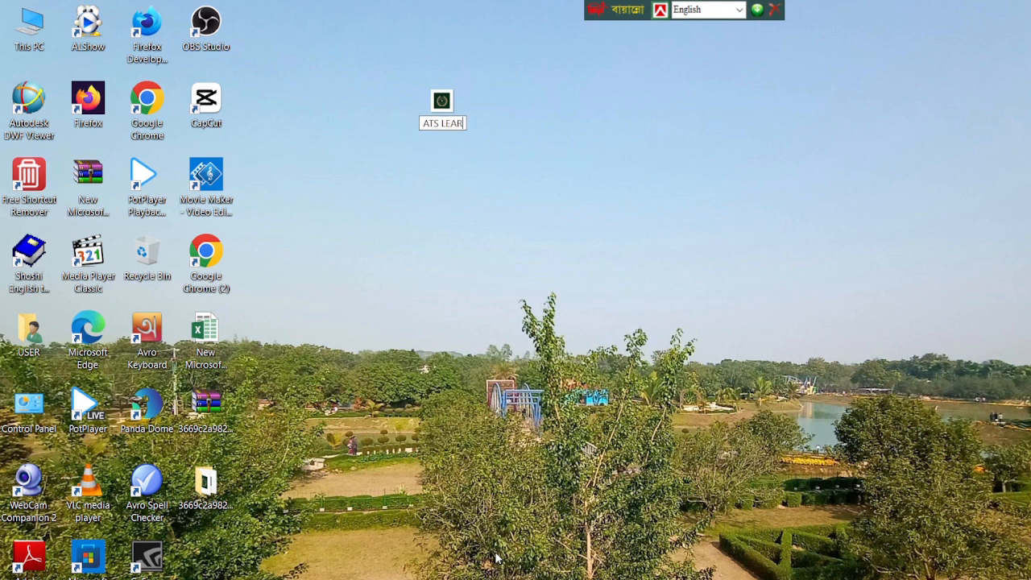
{"action": "type", "text": "NIN"}
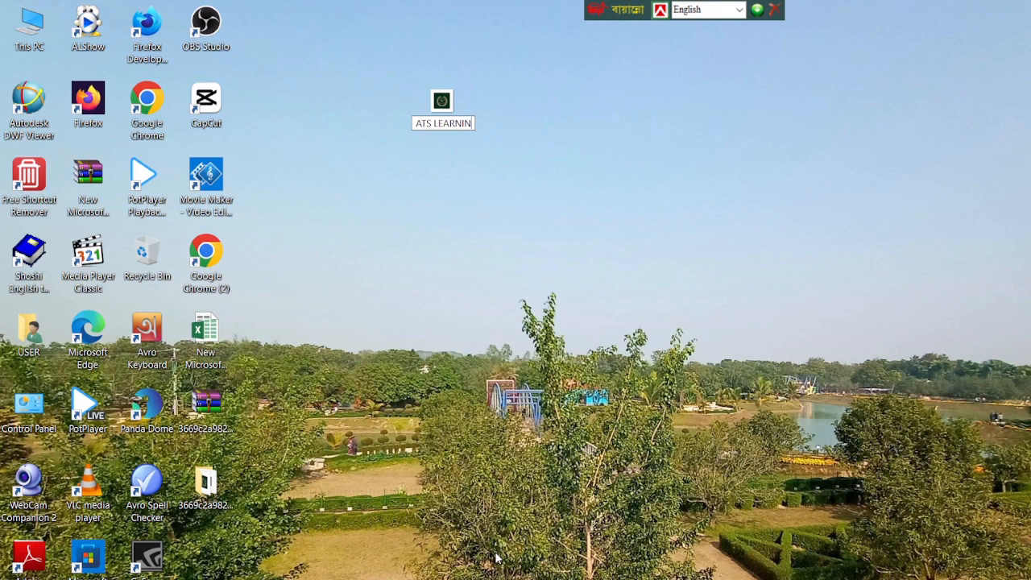
{"action": "type", "text": "G"}
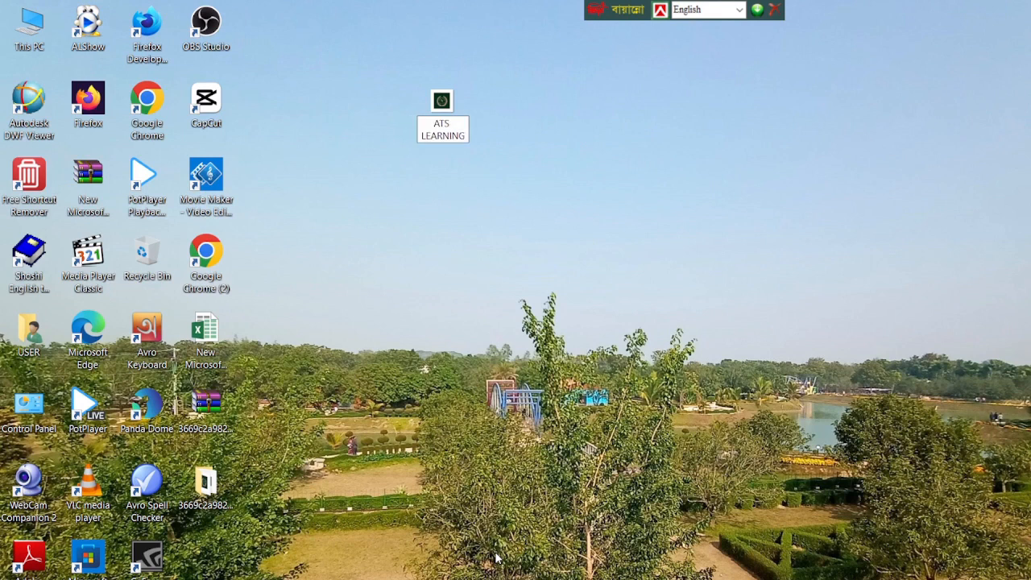
{"action": "type", "text": " POINT"}
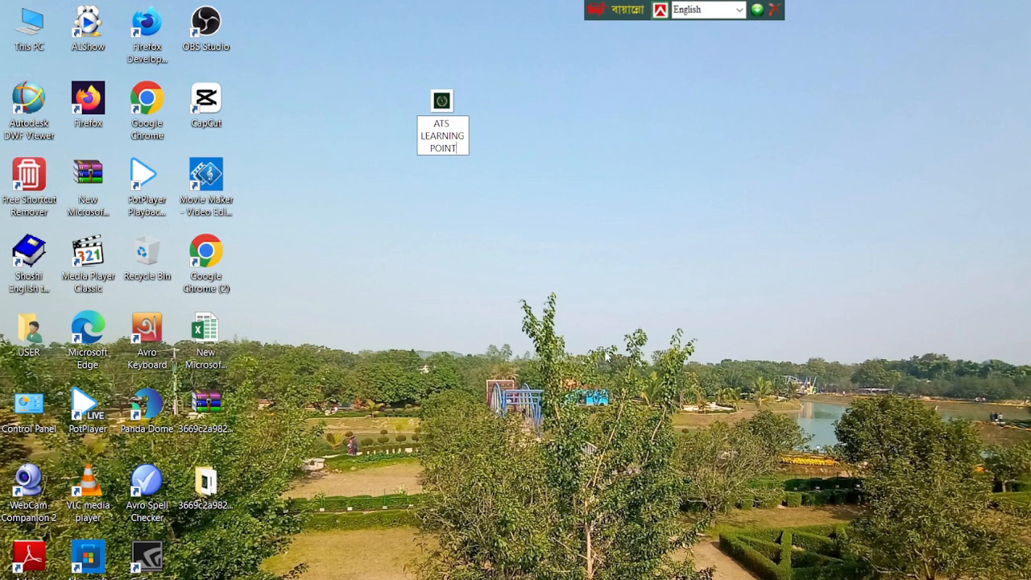
{"action": "key", "text": "Return"}
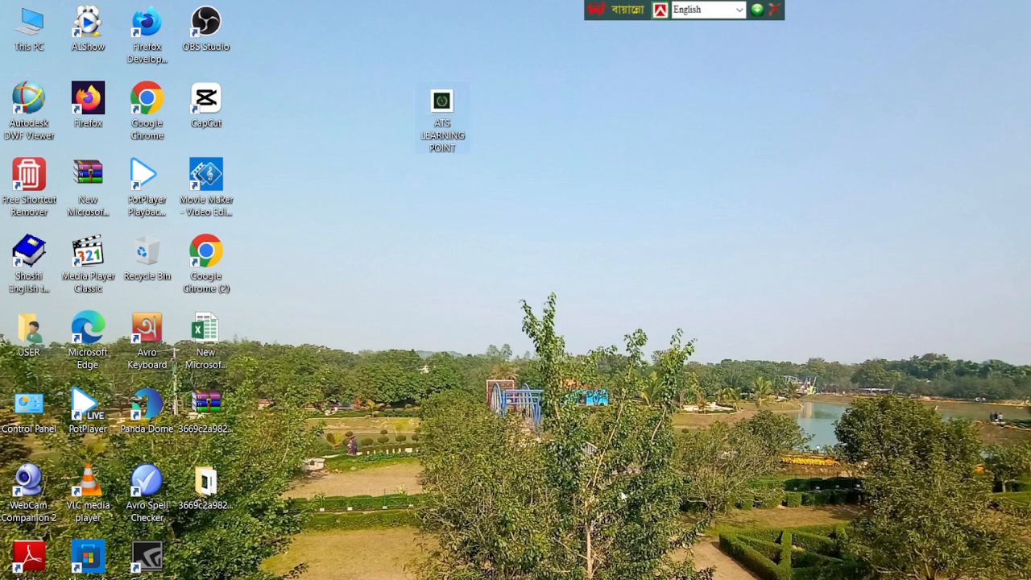
Switch back to Chrome and upload "ATS LEARNING POINT" from the Desktop as the blog's custom favicon, saving the configuration.
{"action": "mouse_move", "coordinate": [667, 578]}
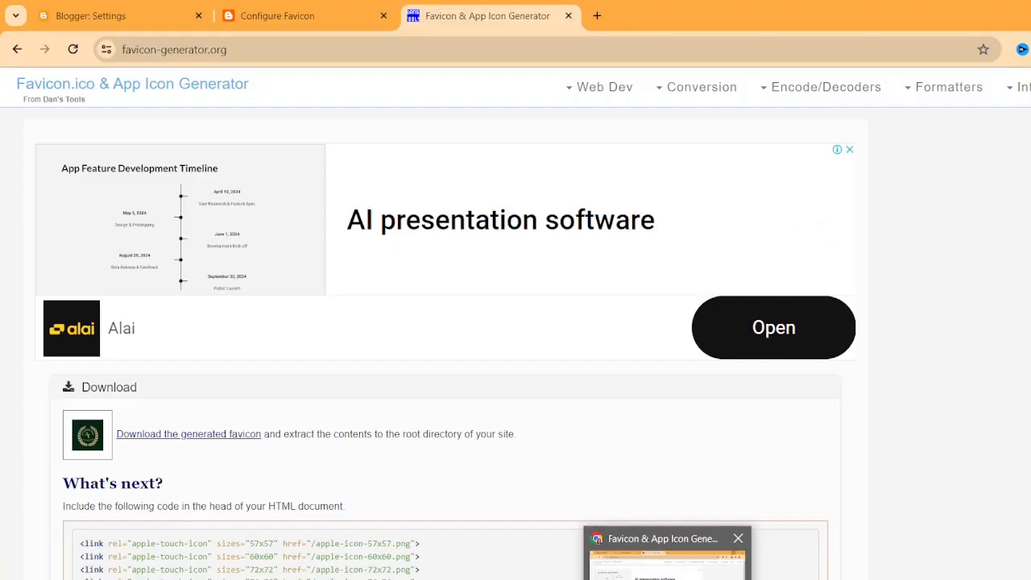
{"action": "left_click", "coordinate": [667, 570]}
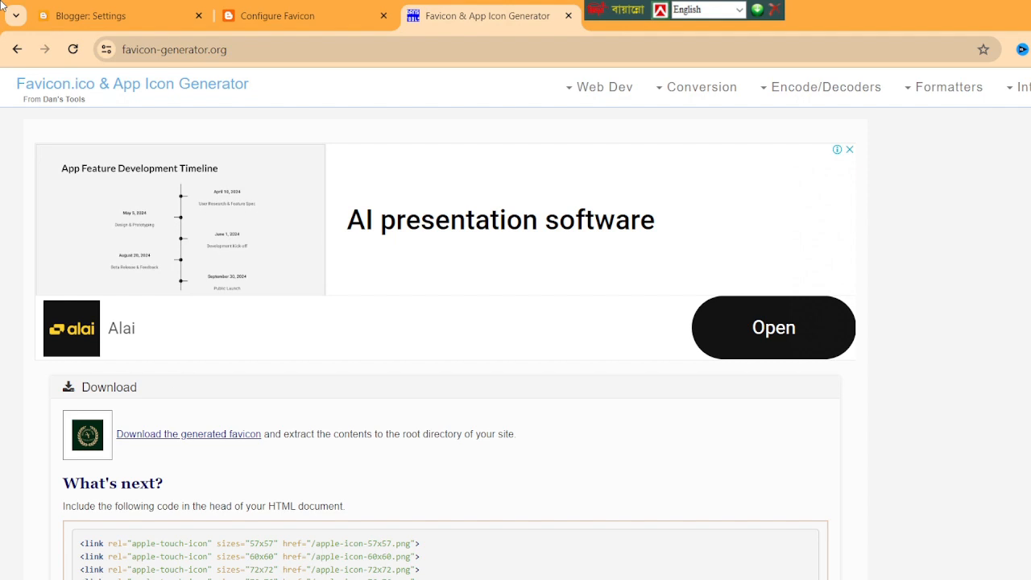
{"action": "left_click", "coordinate": [292, 25]}
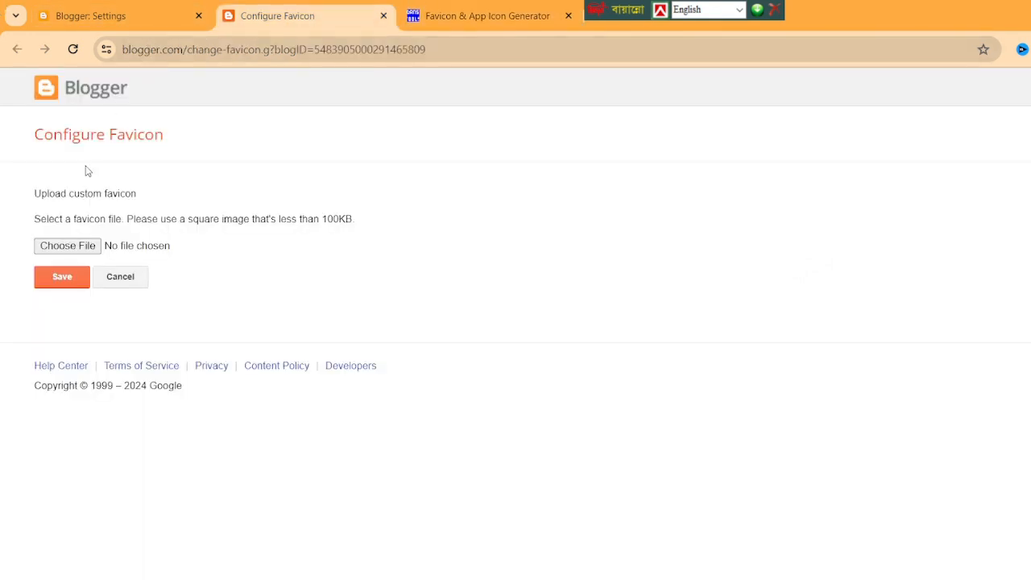
{"action": "left_click", "coordinate": [90, 241]}
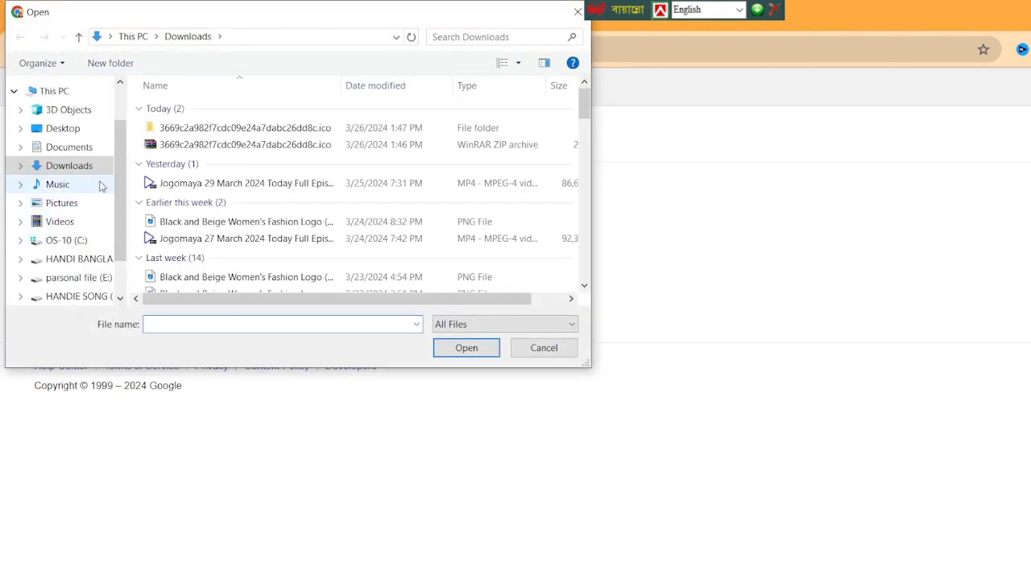
{"action": "left_click", "coordinate": [102, 126]}
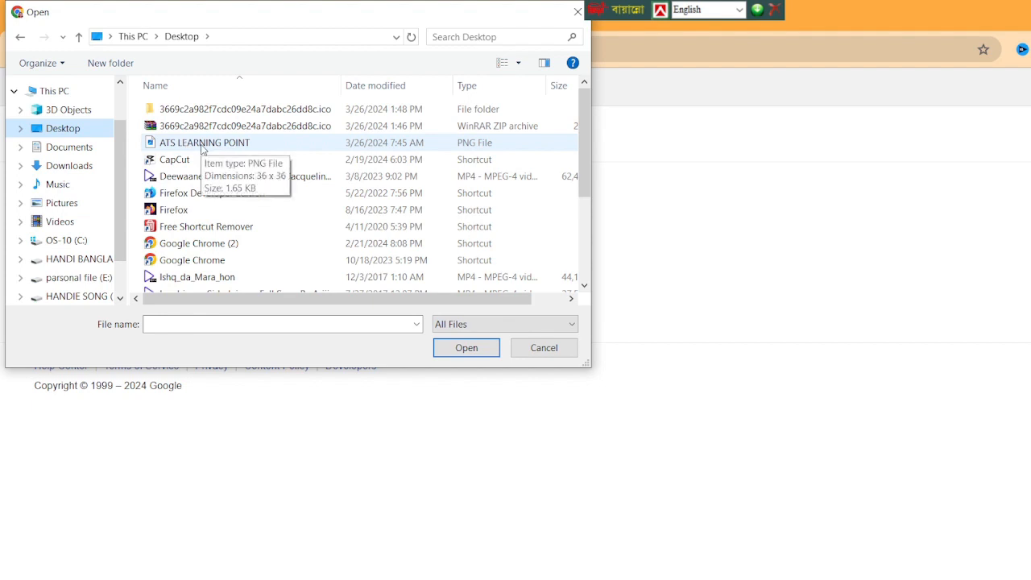
{"action": "left_click", "coordinate": [207, 148]}
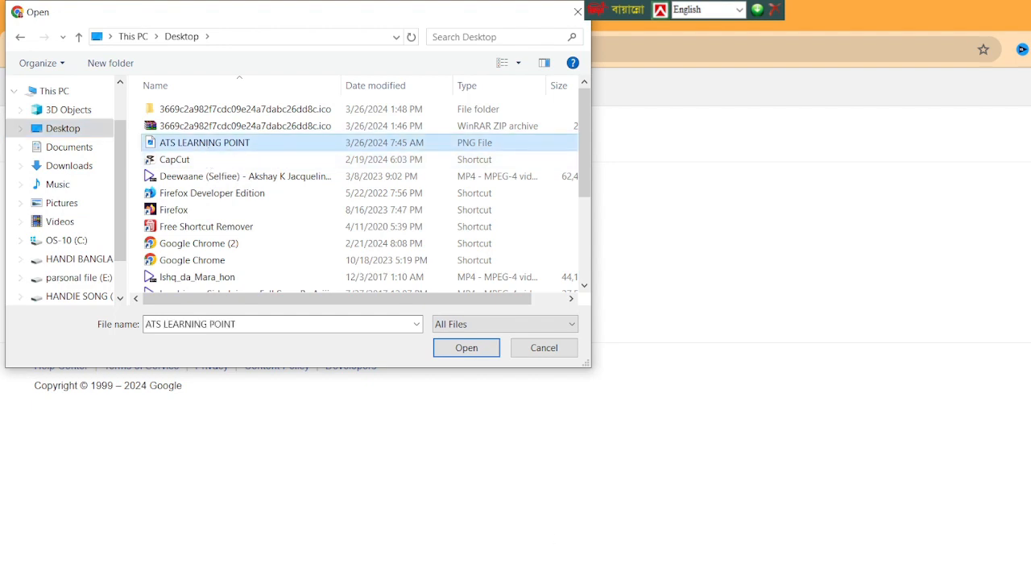
{"action": "left_click", "coordinate": [467, 348]}
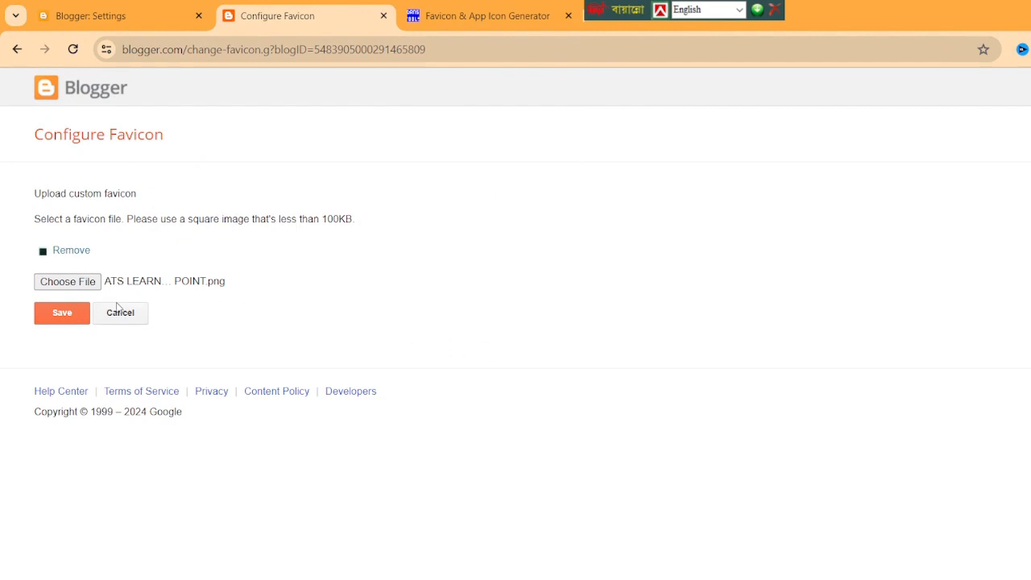
{"action": "left_click", "coordinate": [64, 320]}
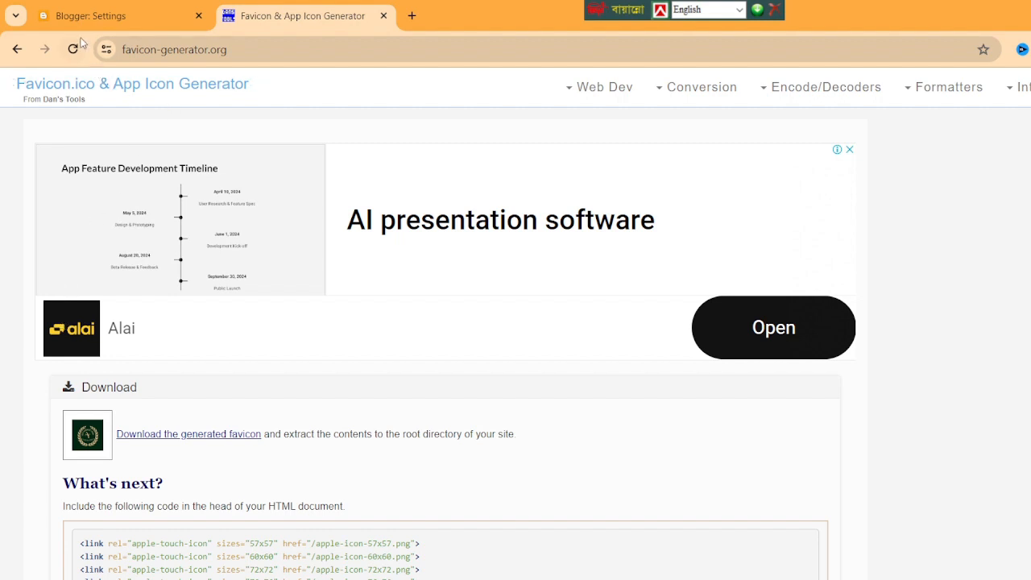
Return to the blog's settings page, reload it and open a new browser tab.
{"action": "left_click", "coordinate": [105, 19]}
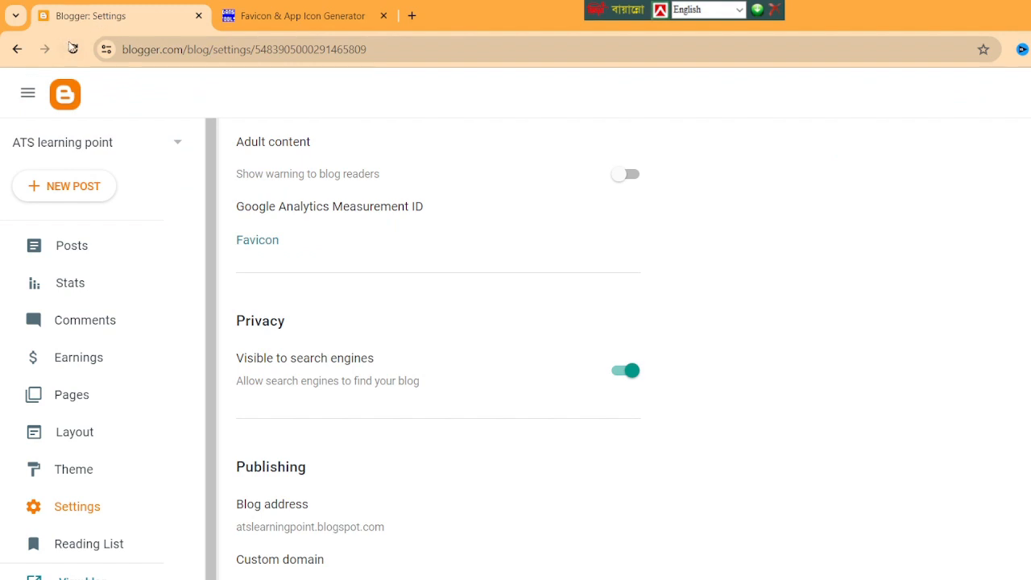
{"action": "left_click", "coordinate": [74, 49]}
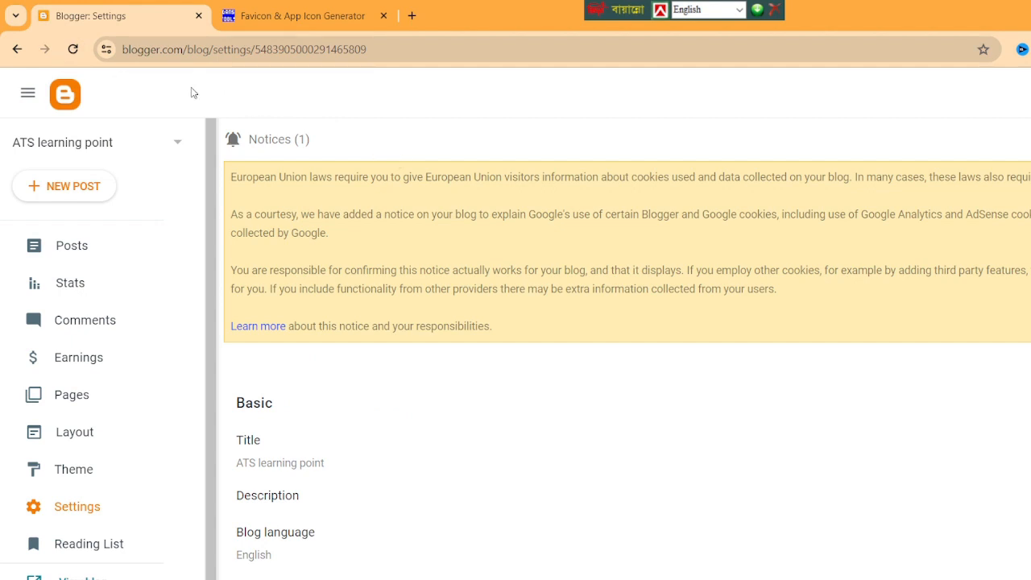
{"action": "left_click", "coordinate": [412, 16]}
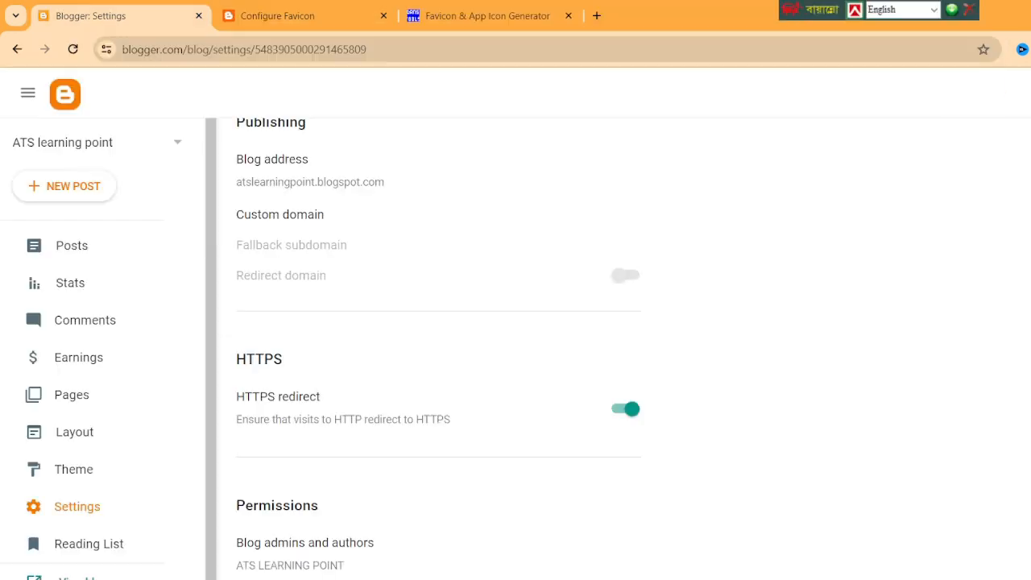
Copy the blog address atslearningpoint.blogspot.com from the Publishing settings and open it in a new tab.
{"action": "scroll", "coordinate": [570, 140], "scroll_direction": "down", "scroll_amount": 1}
{"action": "scroll", "coordinate": [569, 141], "scroll_direction": "up", "scroll_amount": 1}
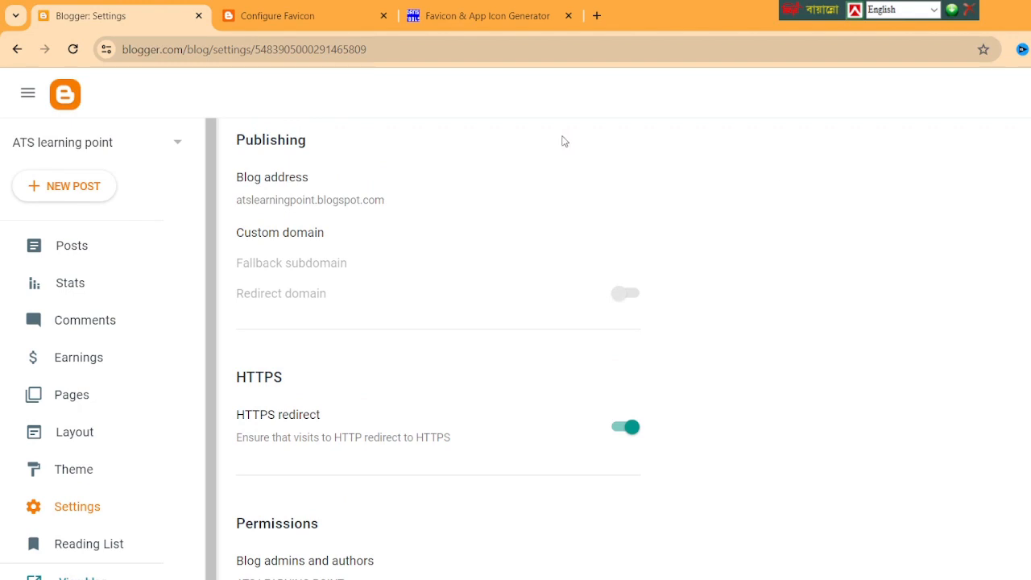
{"action": "left_click_drag", "start_coordinate": [395, 204], "coordinate": [237, 199]}
{"action": "key", "text": "ctrl+c"}
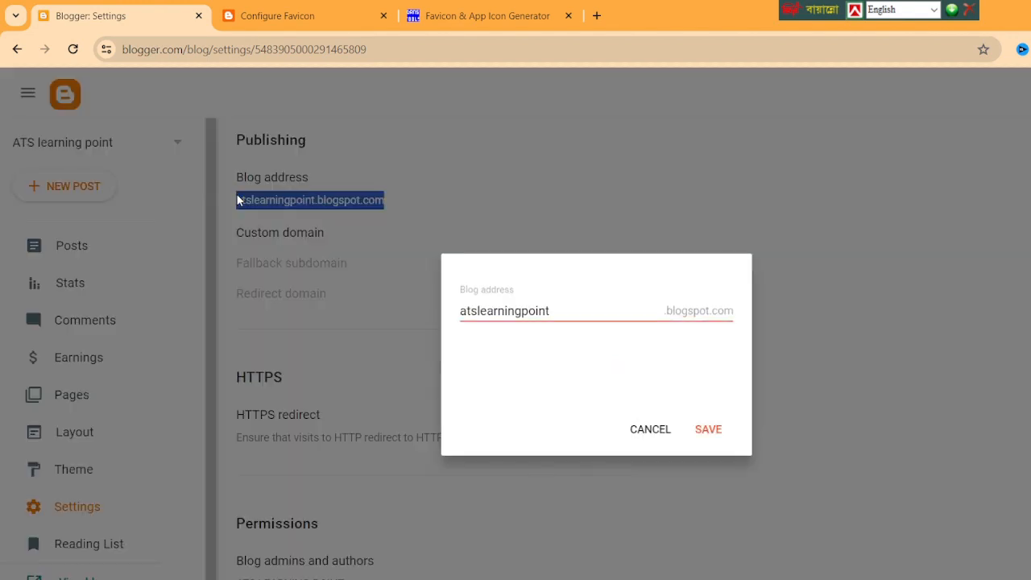
{"action": "left_click", "coordinate": [709, 434]}
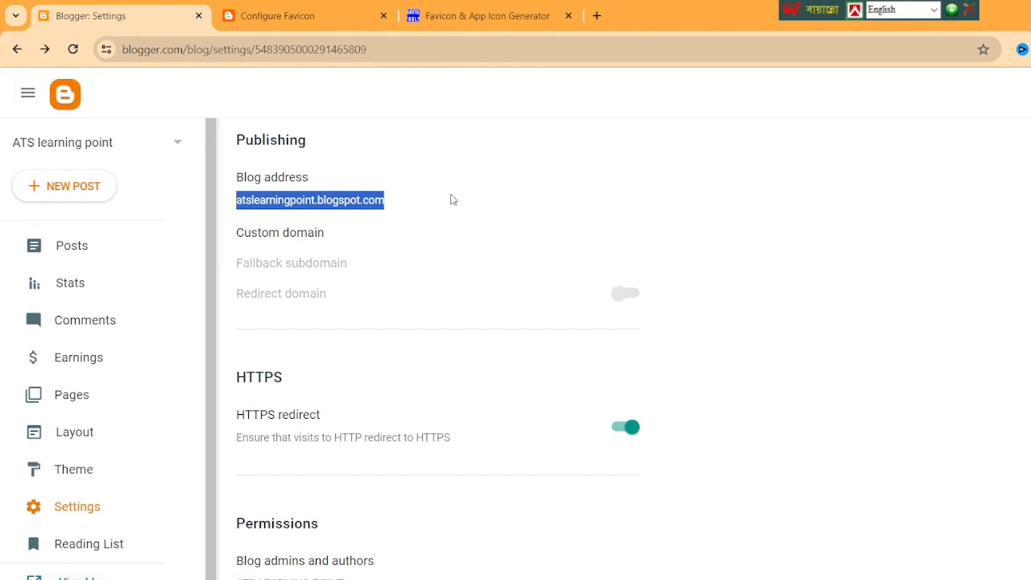
{"action": "left_click", "coordinate": [597, 16]}
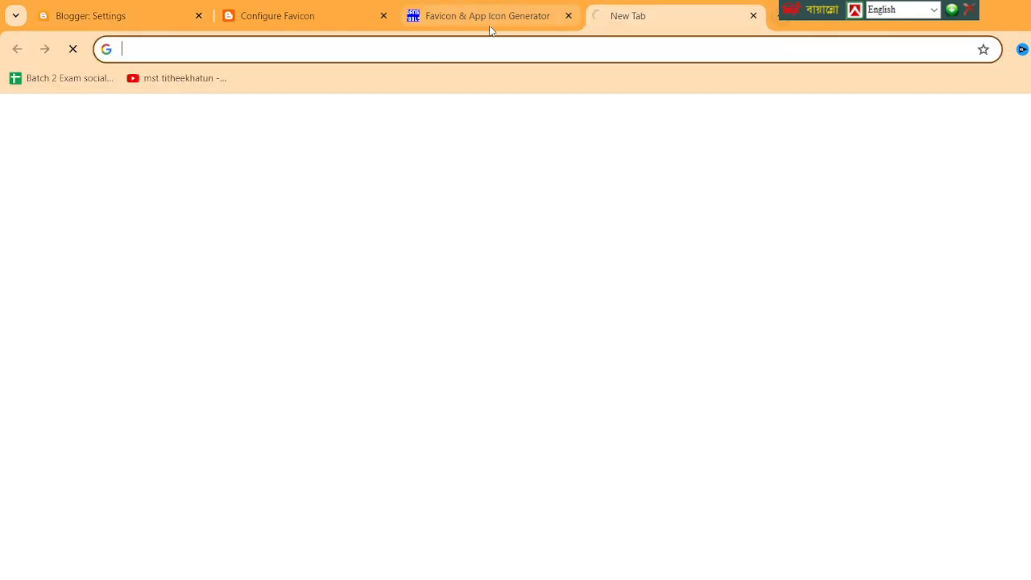
{"action": "key", "text": "ctrl+v"}
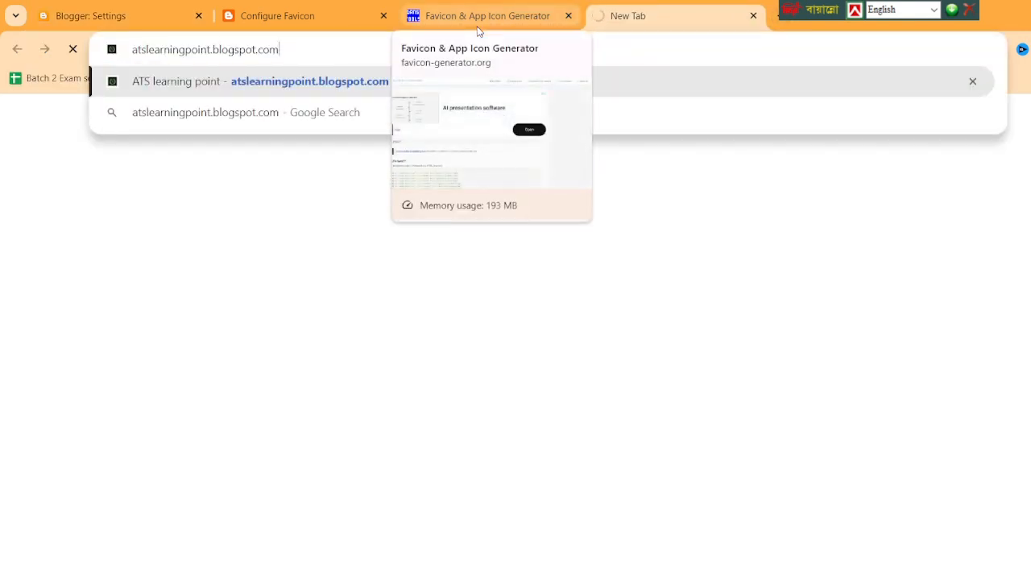